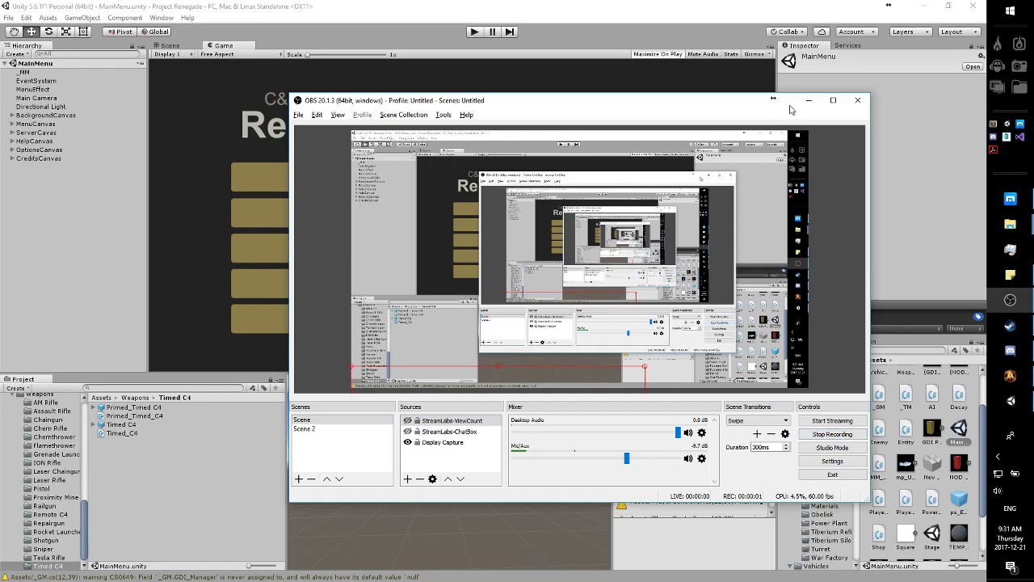
Switch to the browser, open the Lab 10 assignment from the course's Labs list and review its title page requirements
click(808, 100)
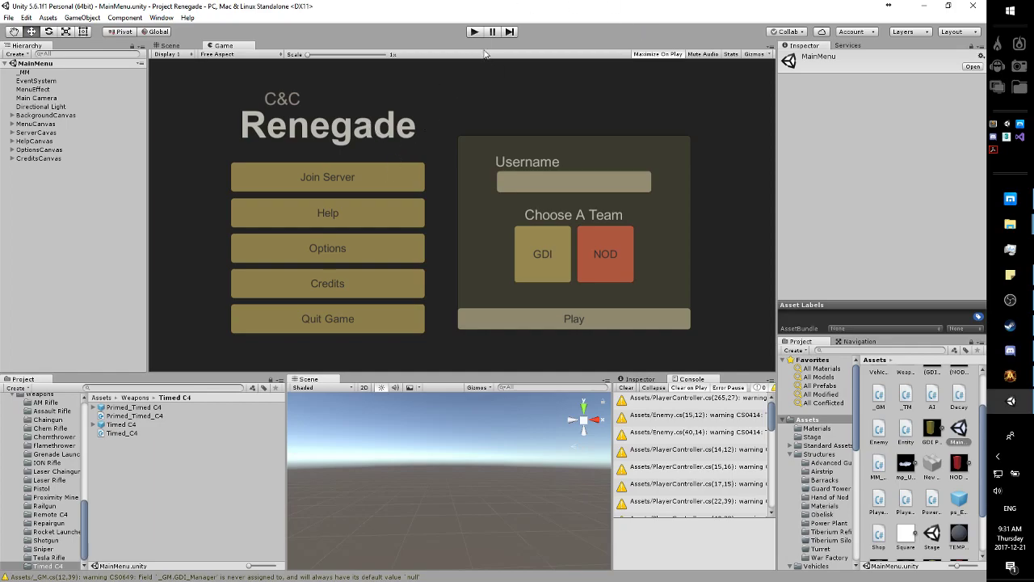
click(1009, 198)
scroll(137, 265, down, 2)
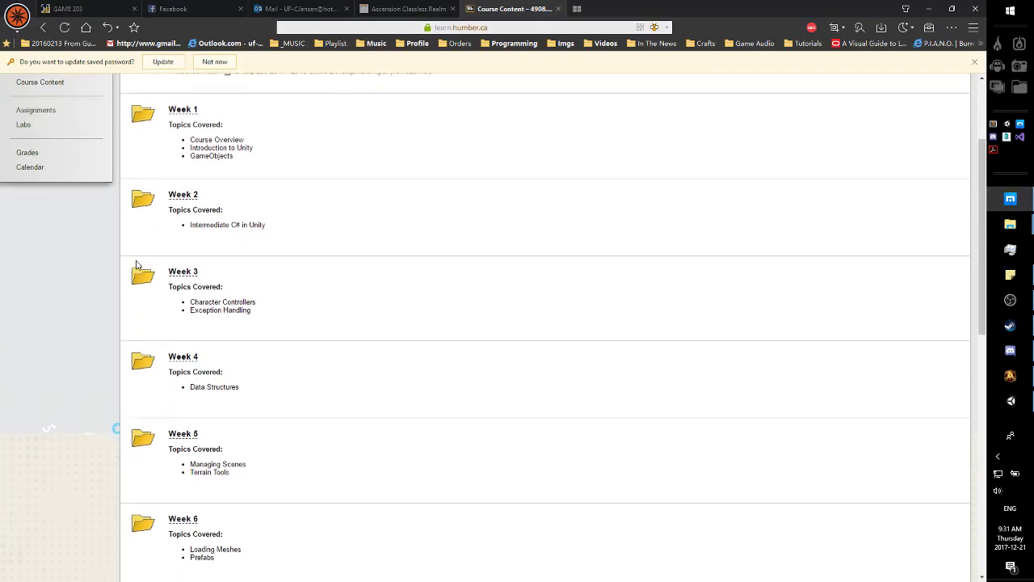
scroll(137, 265, up, 2)
click(25, 217)
scroll(314, 351, down, 5)
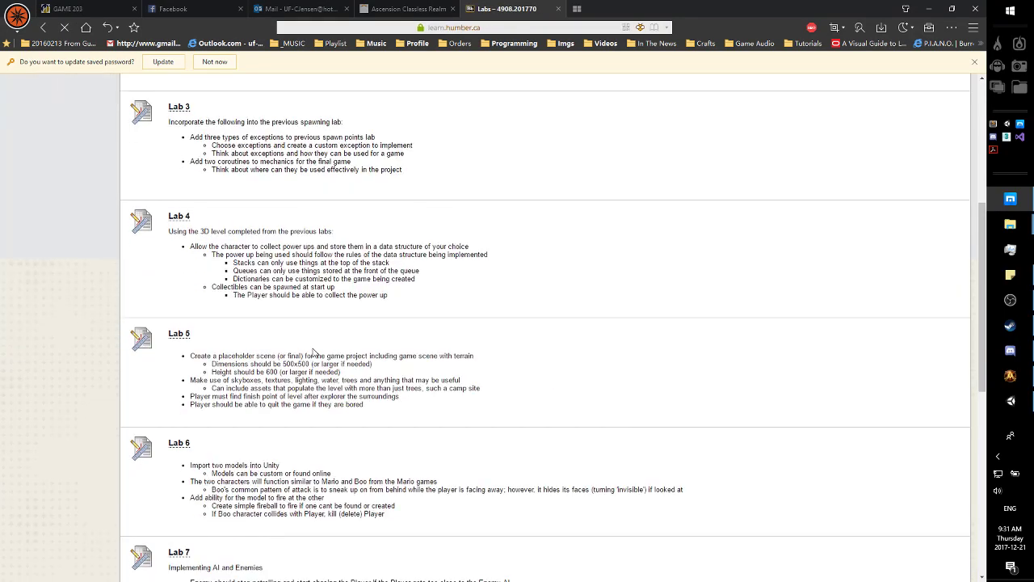
scroll(314, 351, down, 6)
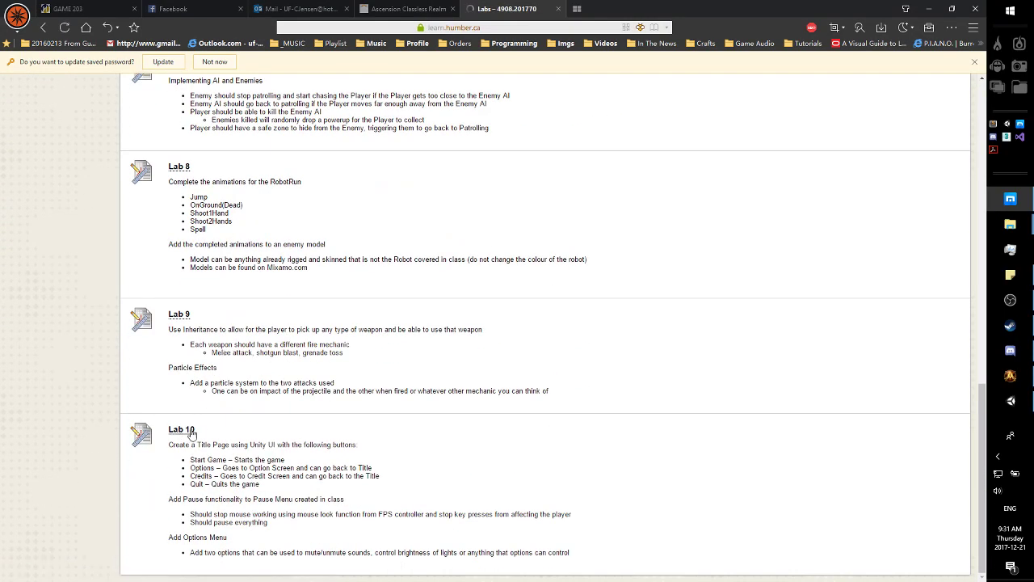
click(195, 435)
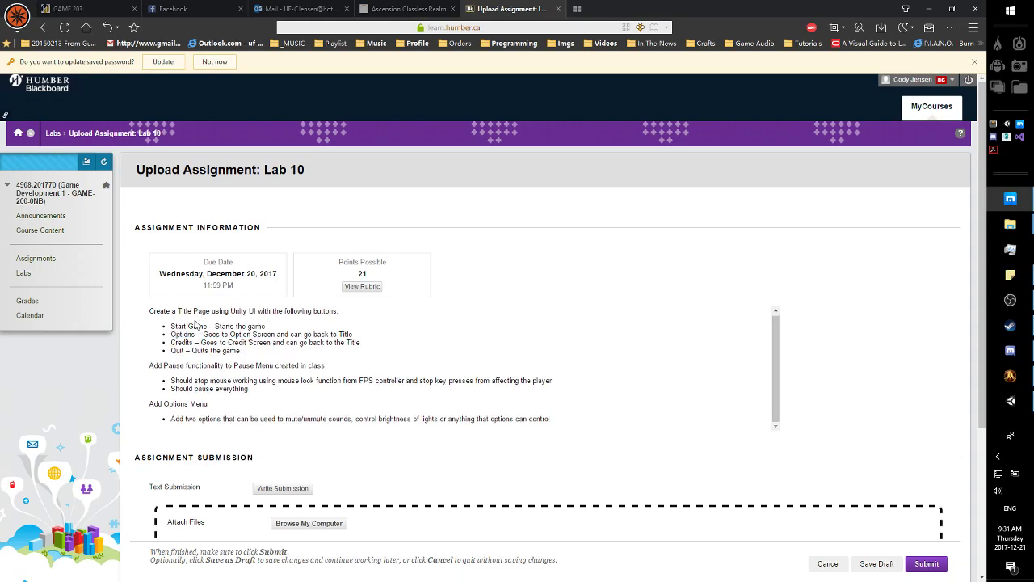
drag(172, 312, 268, 327)
click(361, 349)
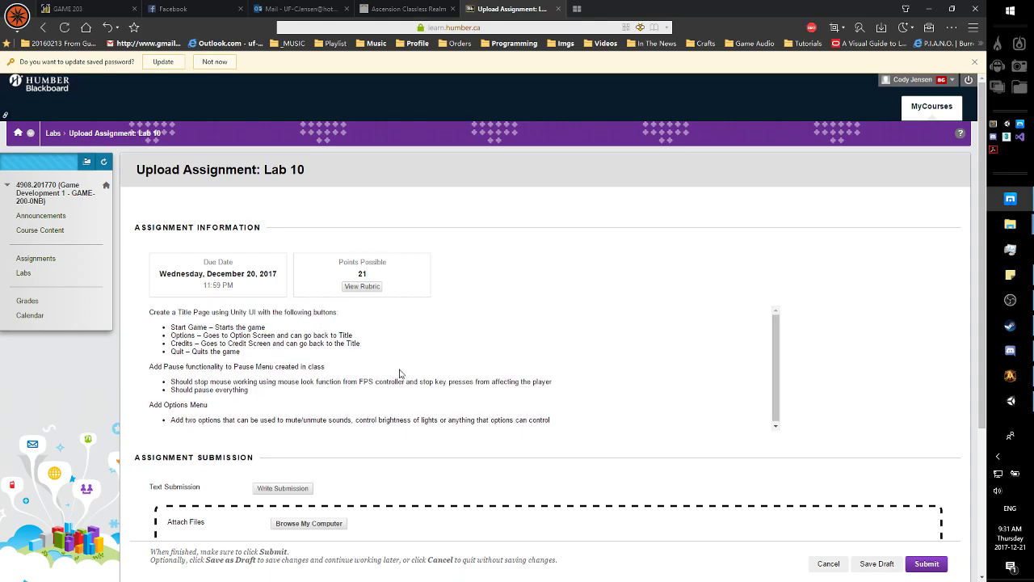
Switch to Unity, run the MainMenu scene and try to play from the Join Server form with an empty username
click(1009, 401)
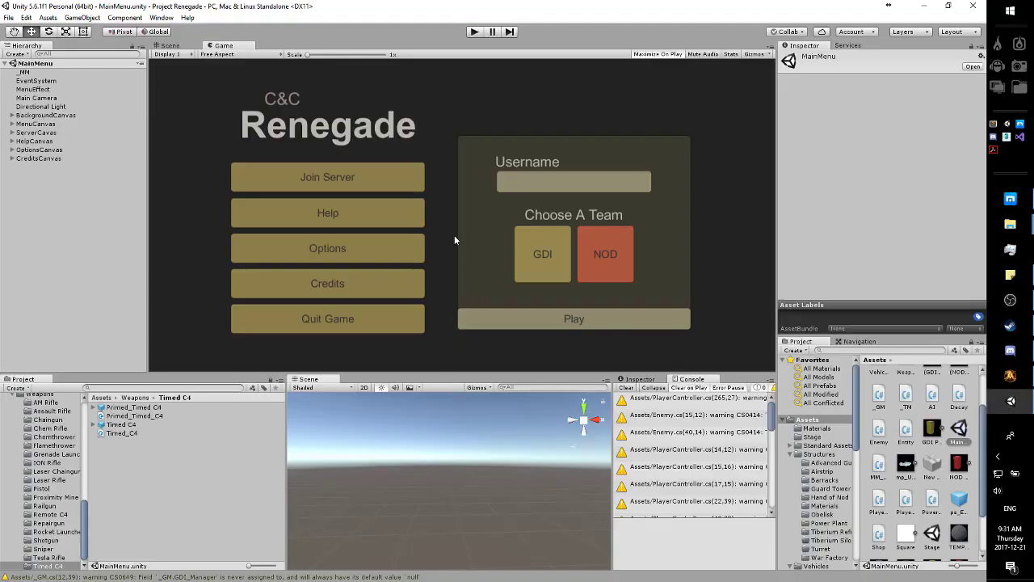
click(474, 32)
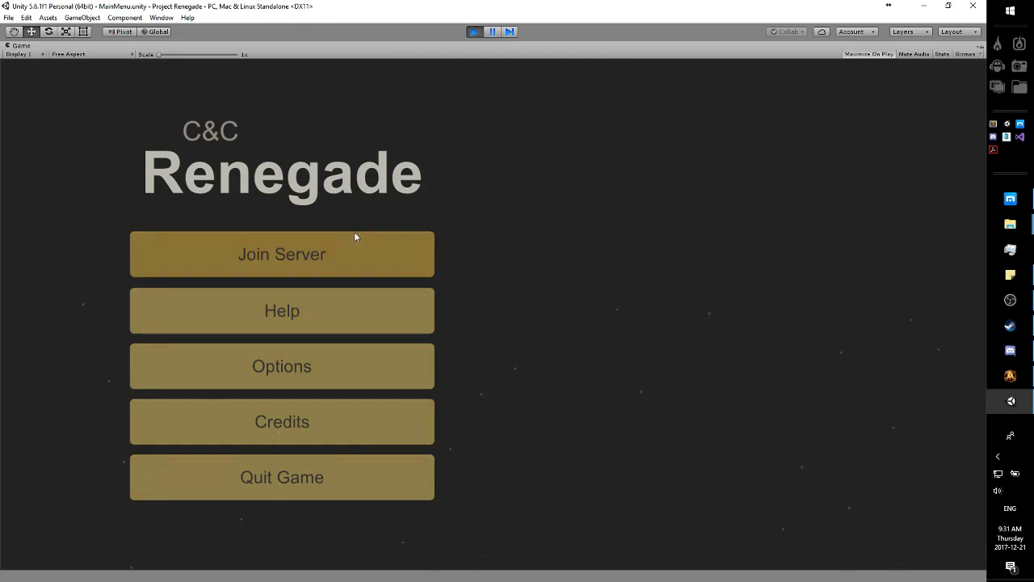
click(269, 267)
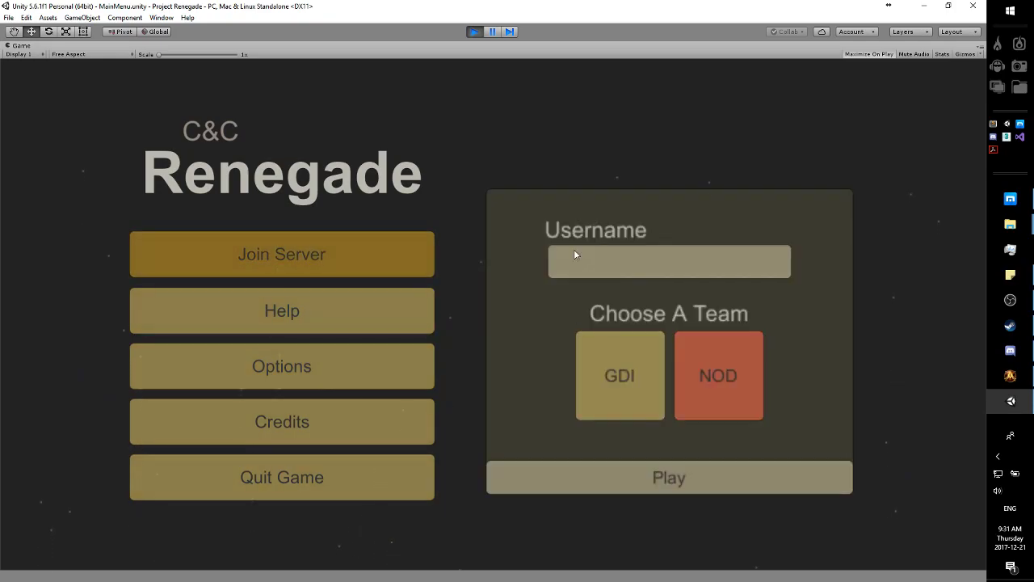
click(700, 262)
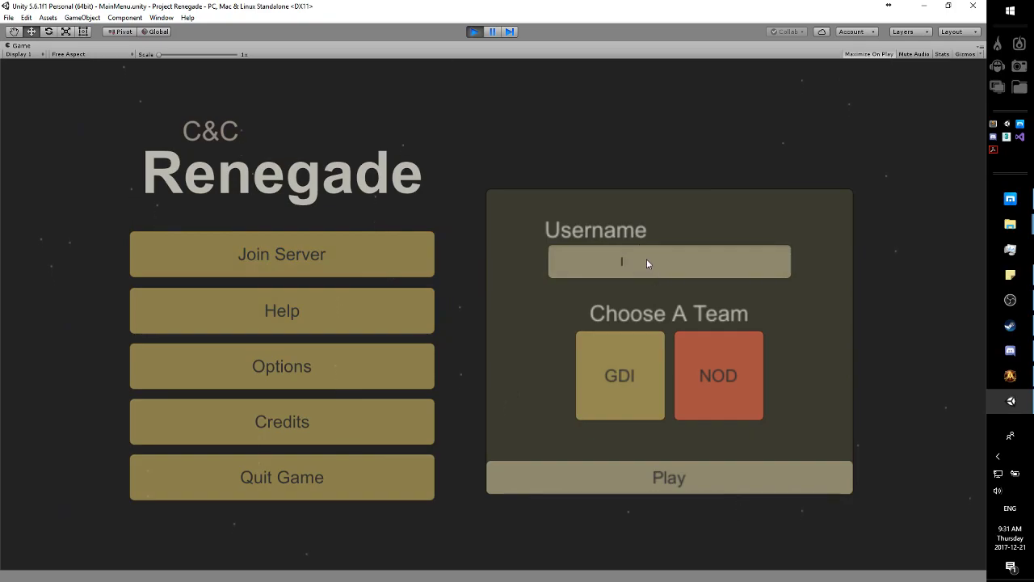
click(694, 479)
Enter a username in the Join Server form, submit it with Play and test switching between the GDI and NOD teams
click(644, 273)
text(Akira)
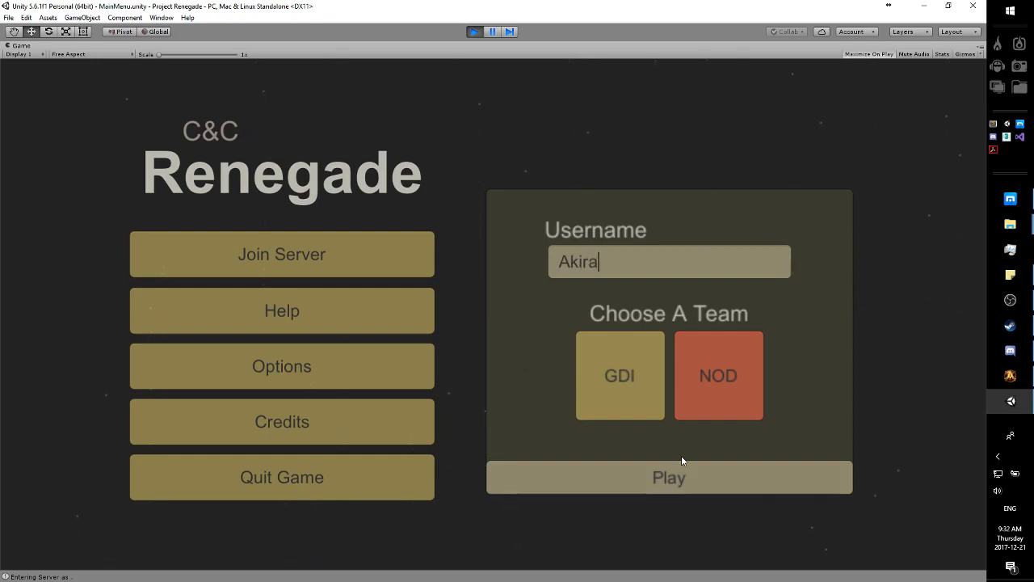
click(648, 350)
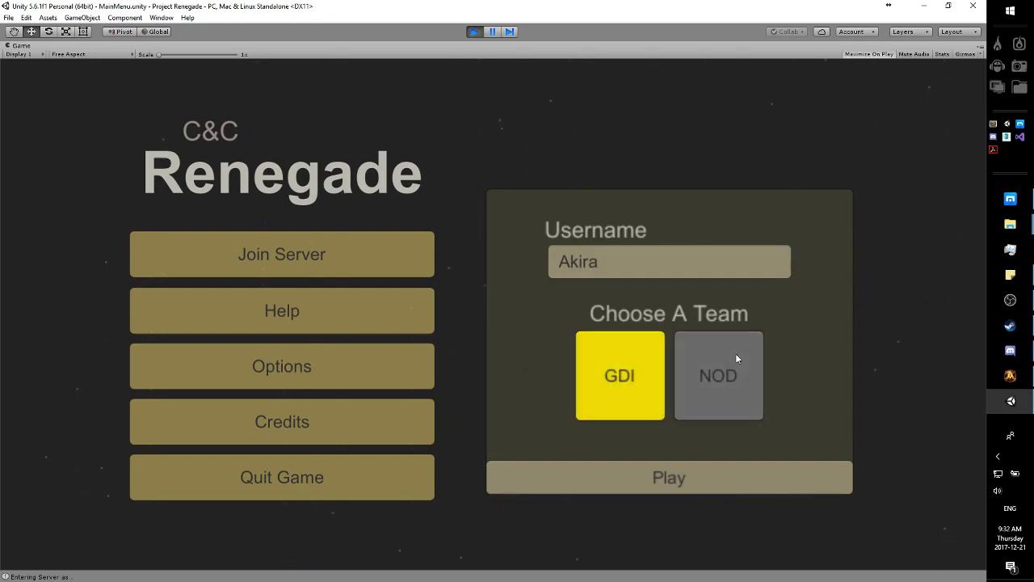
click(709, 354)
click(693, 480)
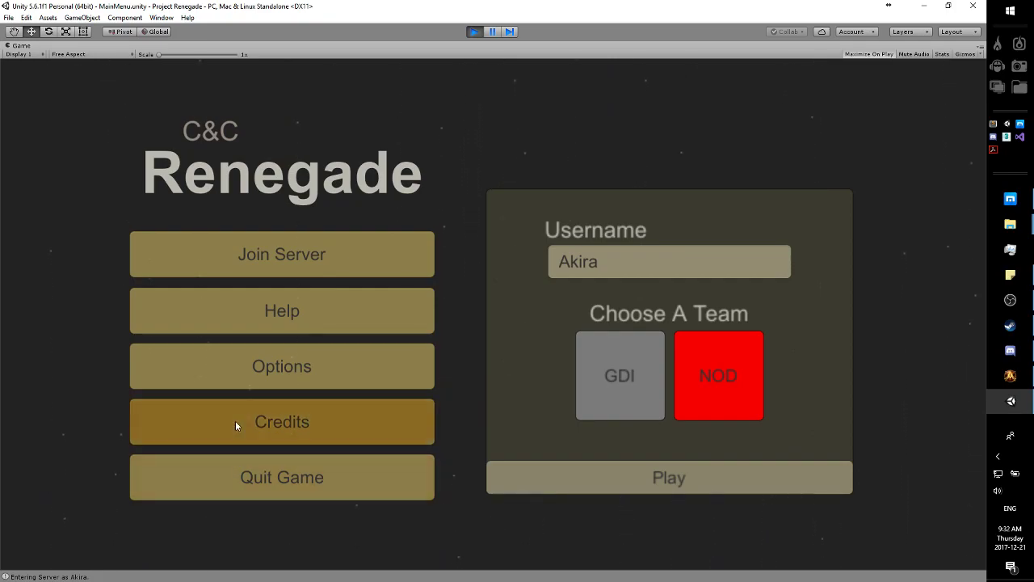
click(619, 378)
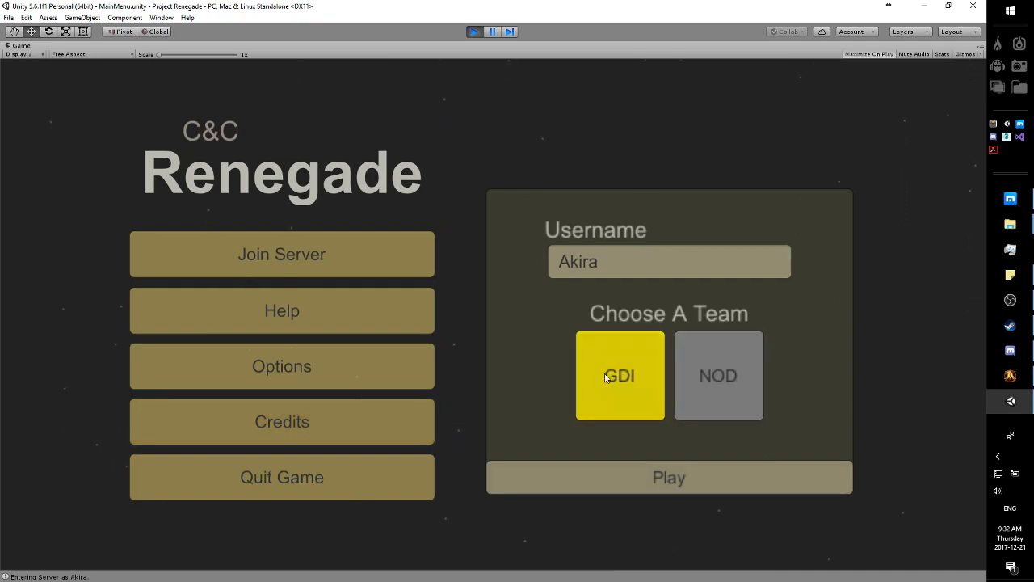
click(701, 385)
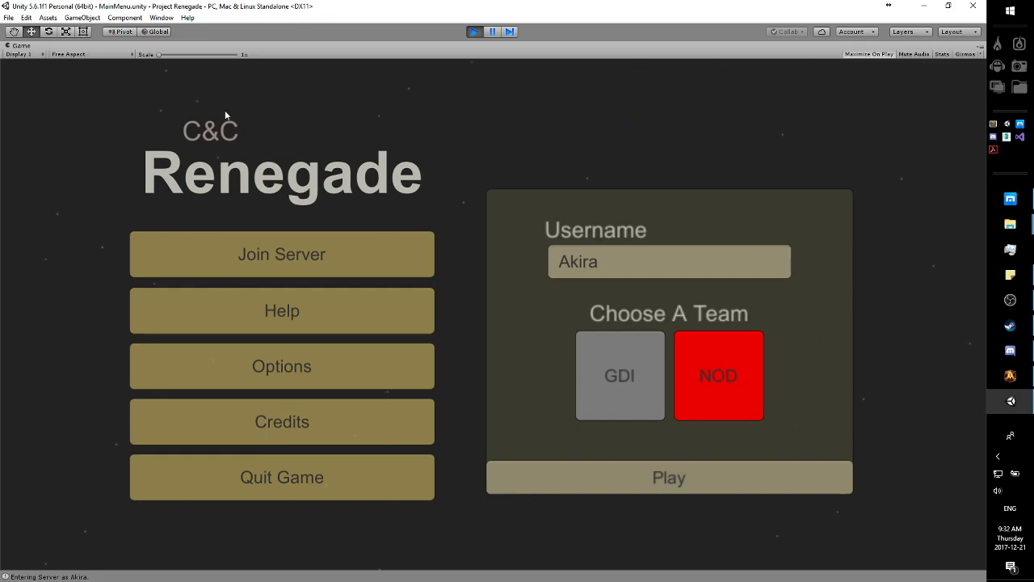
Test switching between the Help and Join Server panels in the running menu, ending on Help
click(307, 299)
click(344, 269)
click(334, 305)
click(376, 327)
click(354, 314)
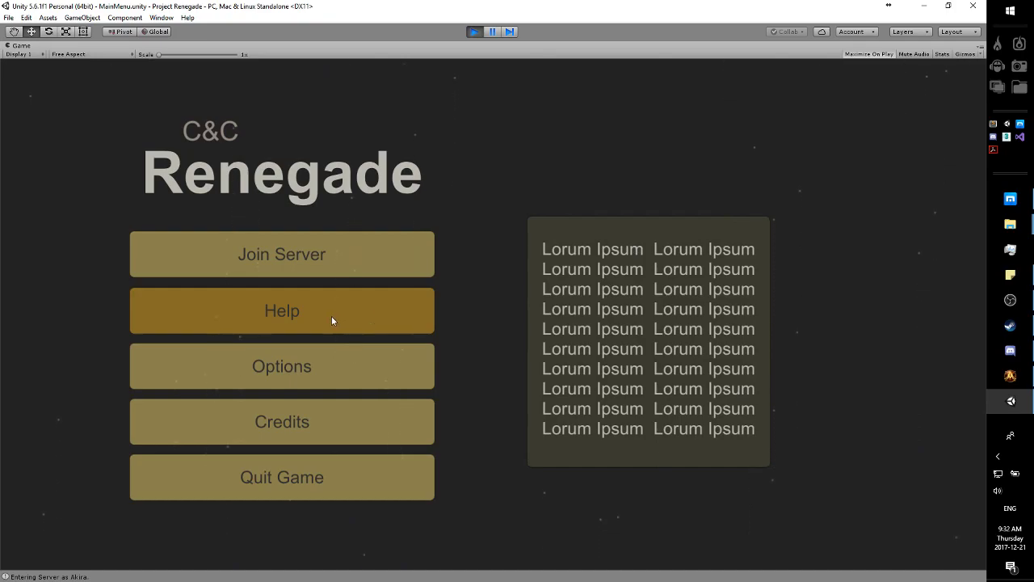
Open the Options panel of the running menu and test the Sound slider, finishing at its maximum
click(309, 375)
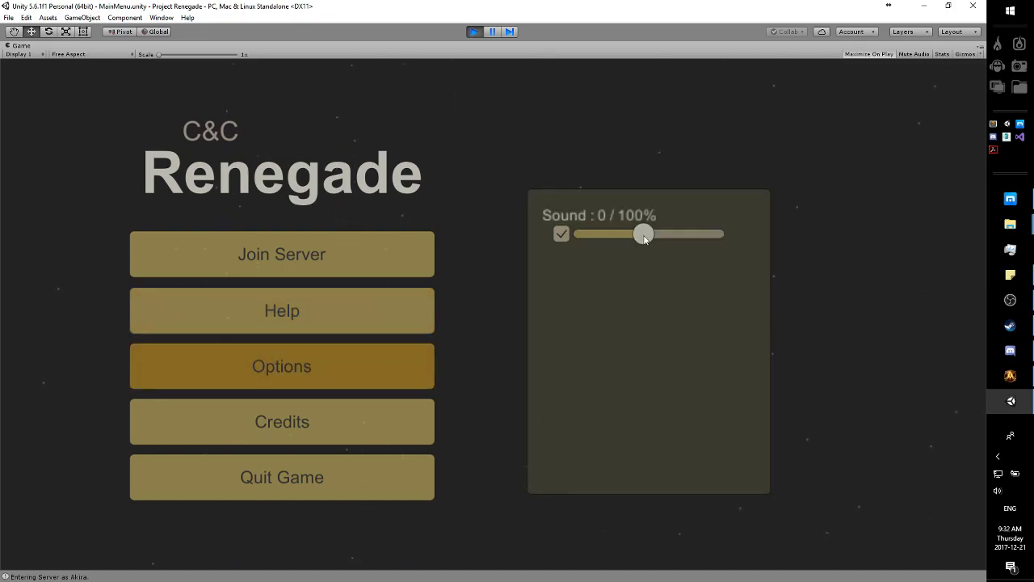
mouse_move(644, 239)
mouse_down()
mouse_move(684, 245)
mouse_move(632, 255)
mouse_up()
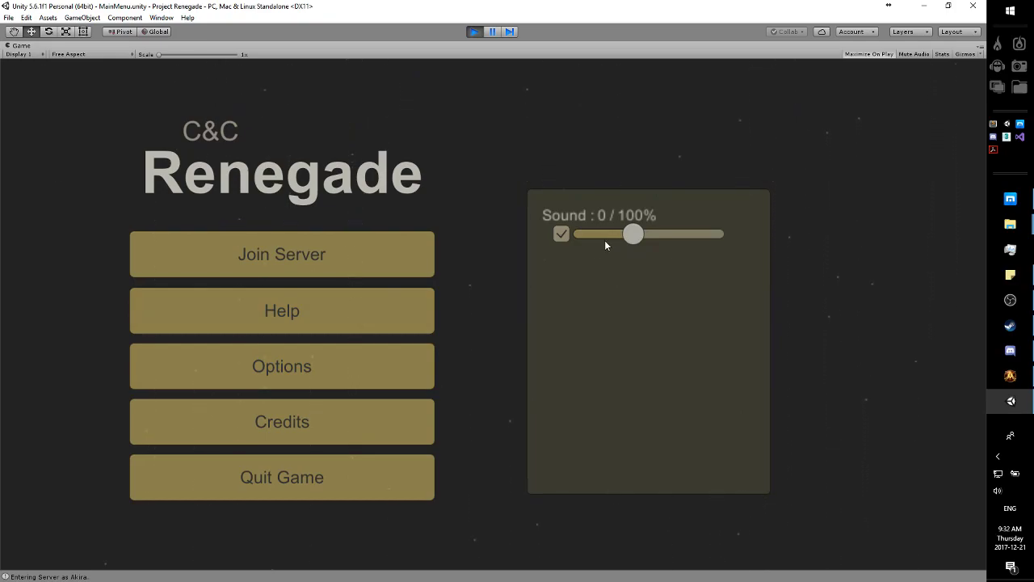
drag(665, 235, 694, 244)
drag(620, 243, 659, 244)
drag(641, 239, 725, 235)
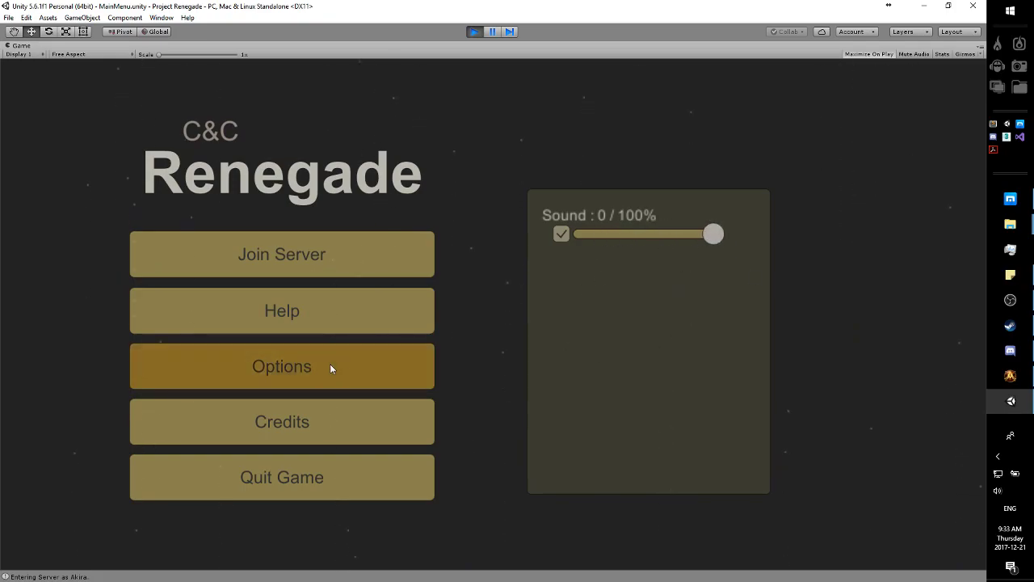
View the Credits and Help panels of the running menu and quit the game
click(353, 428)
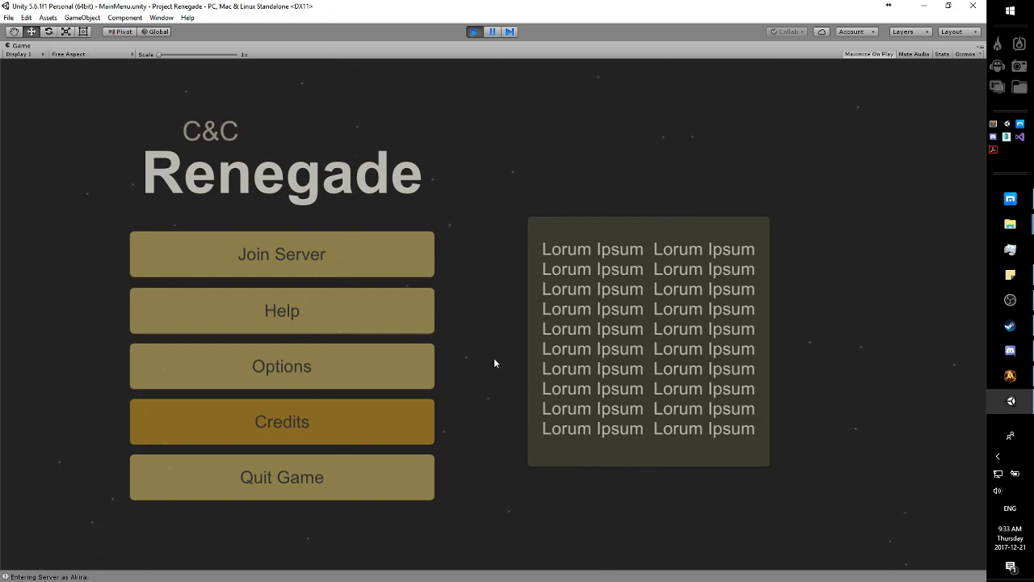
click(615, 183)
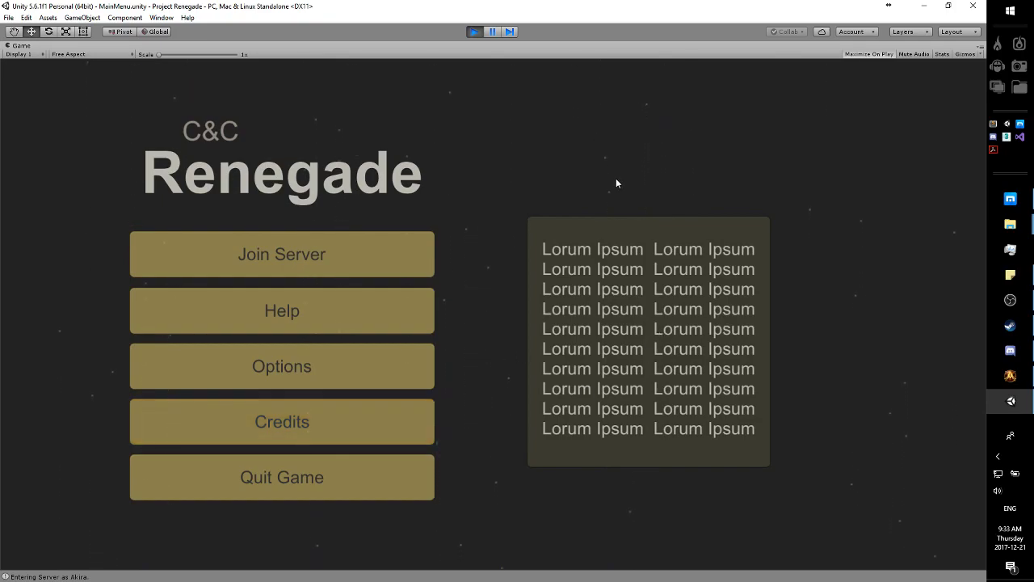
click(359, 320)
click(404, 476)
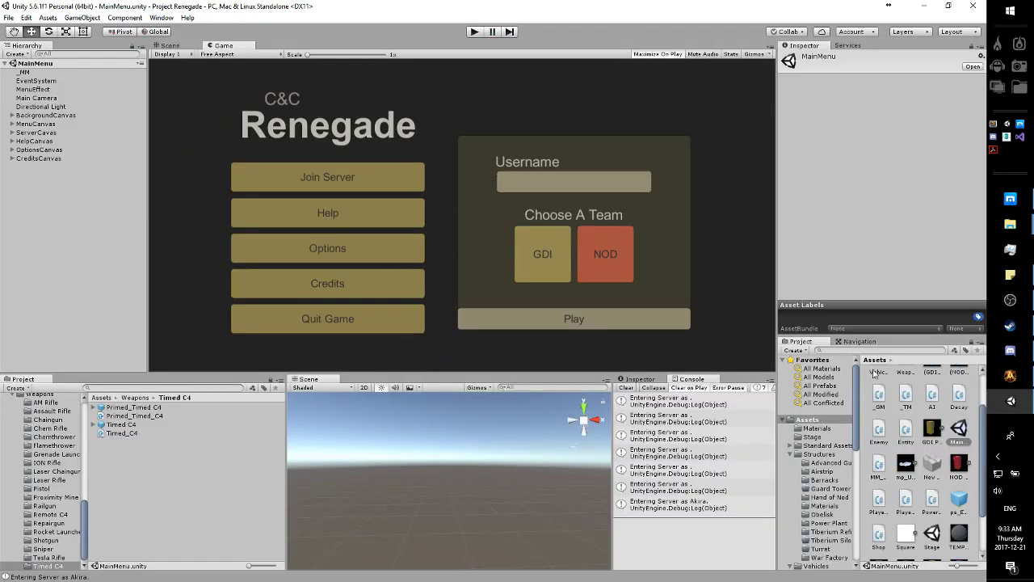
Examine the scene's BackgroundCanvas, MenuEffect particle system, Directional Light and MenuCanvas objects with their components
click(11, 115)
click(12, 133)
click(12, 115)
click(33, 124)
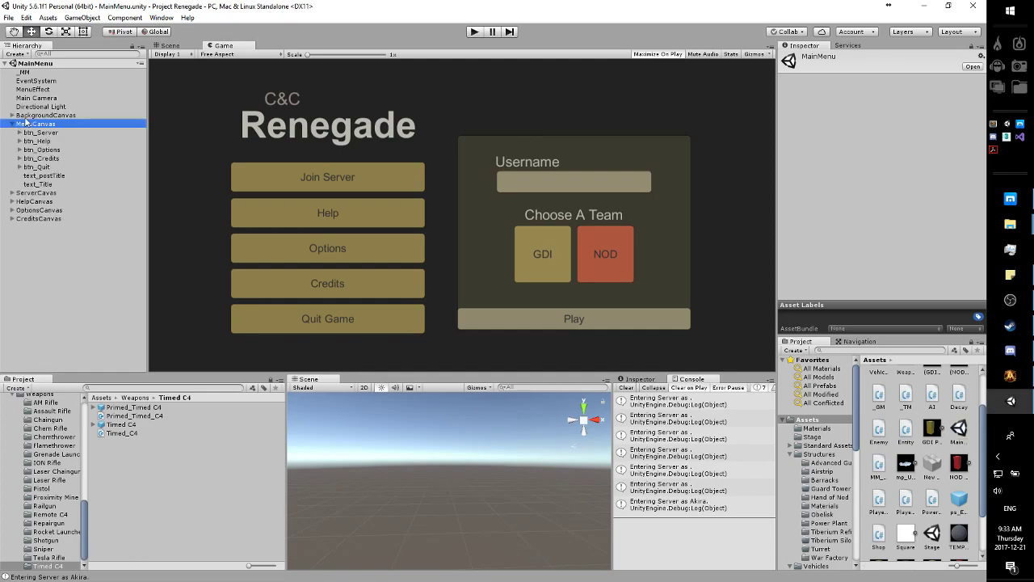
click(11, 123)
click(24, 117)
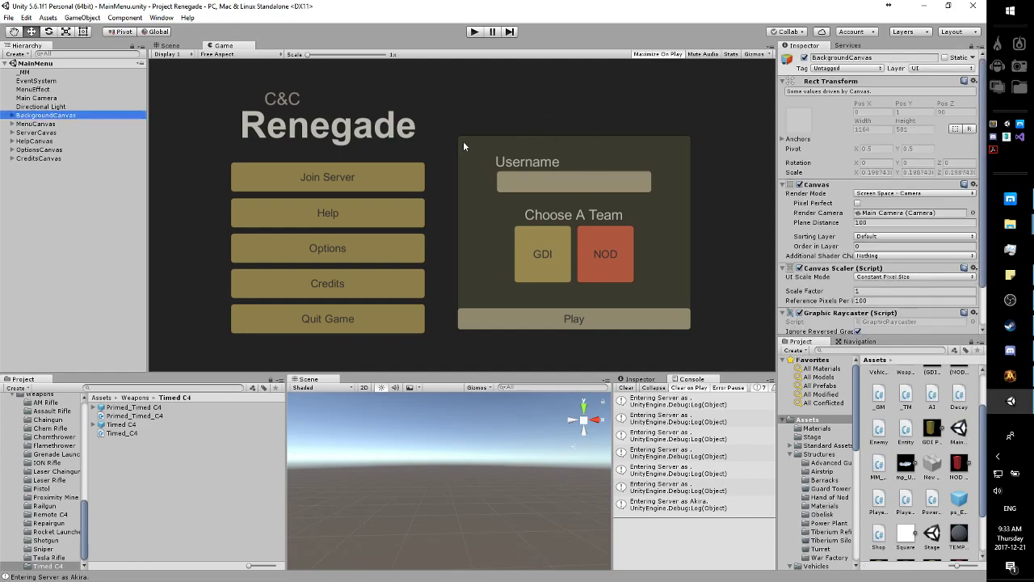
click(34, 90)
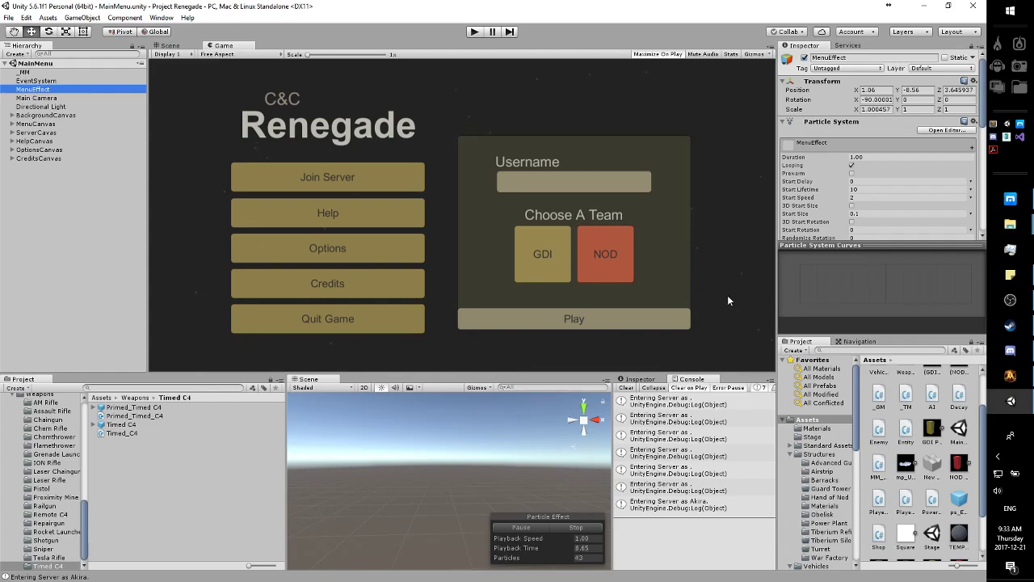
click(52, 107)
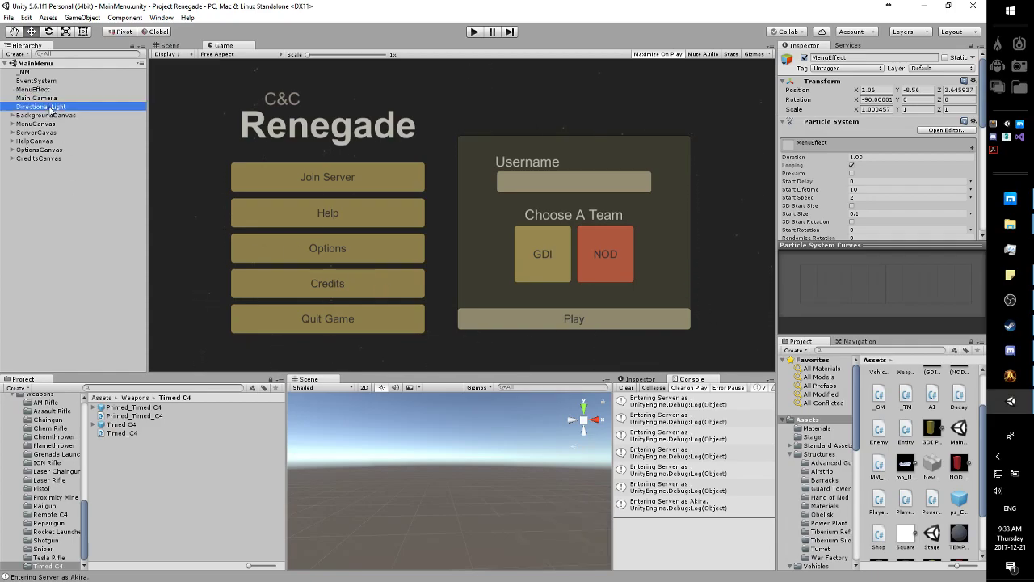
click(50, 123)
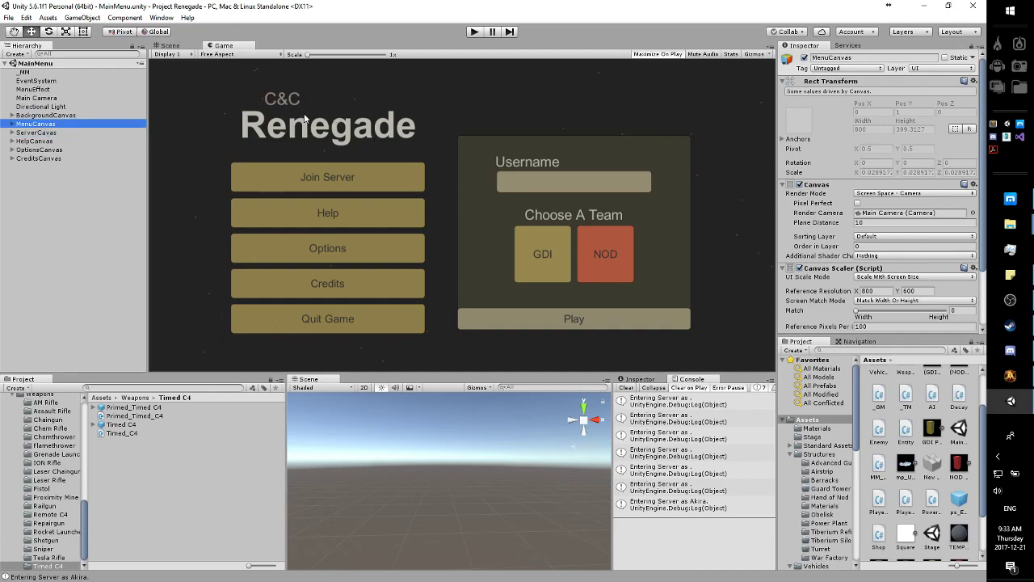
Demonstrate toggling the Canvas component of ServerCavas and leave it disabled
click(32, 132)
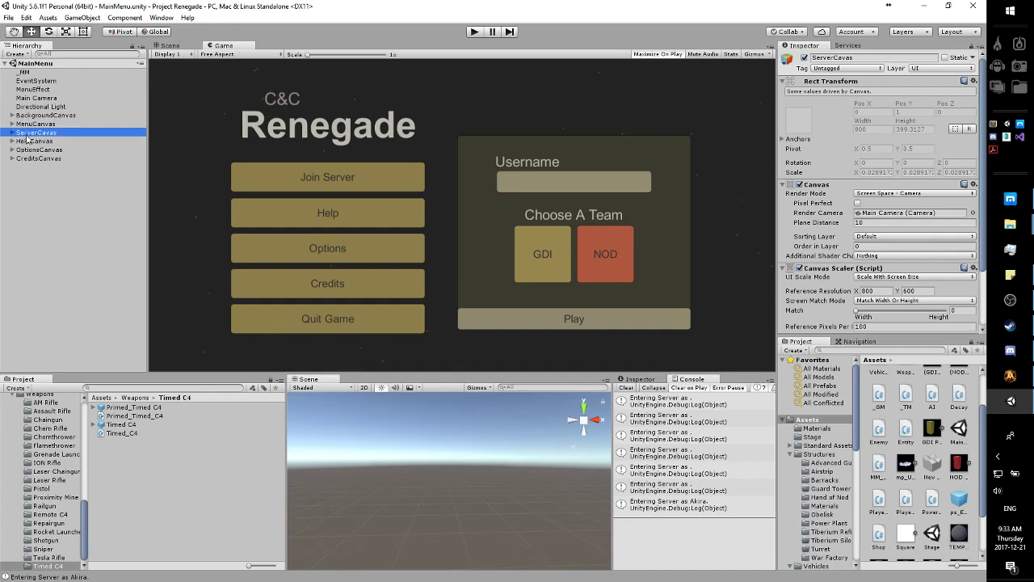
click(799, 184)
click(800, 184)
click(799, 184)
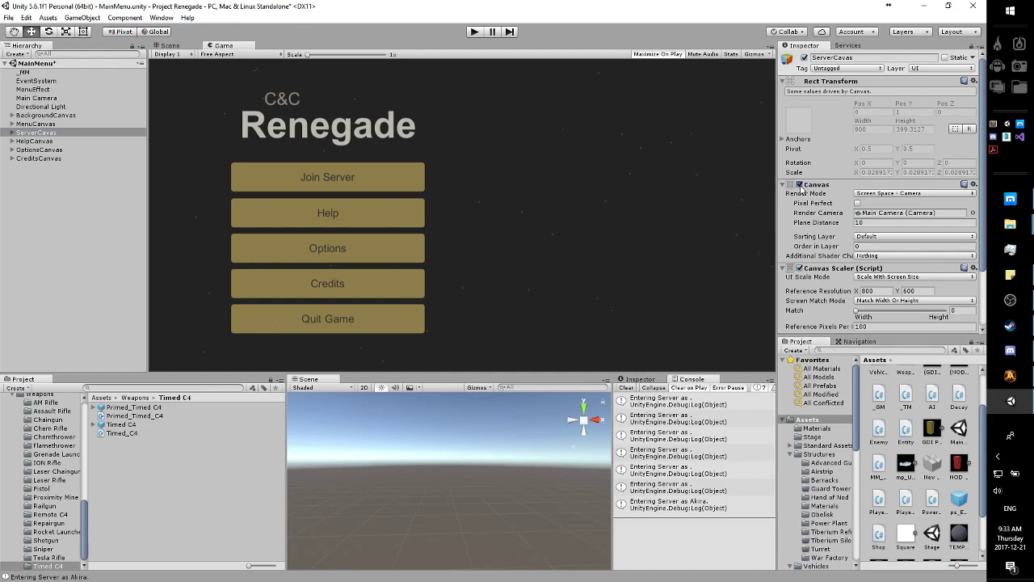
Preview the options panel by briefly enabling the Canvas component of OptionsCanvas
click(39, 150)
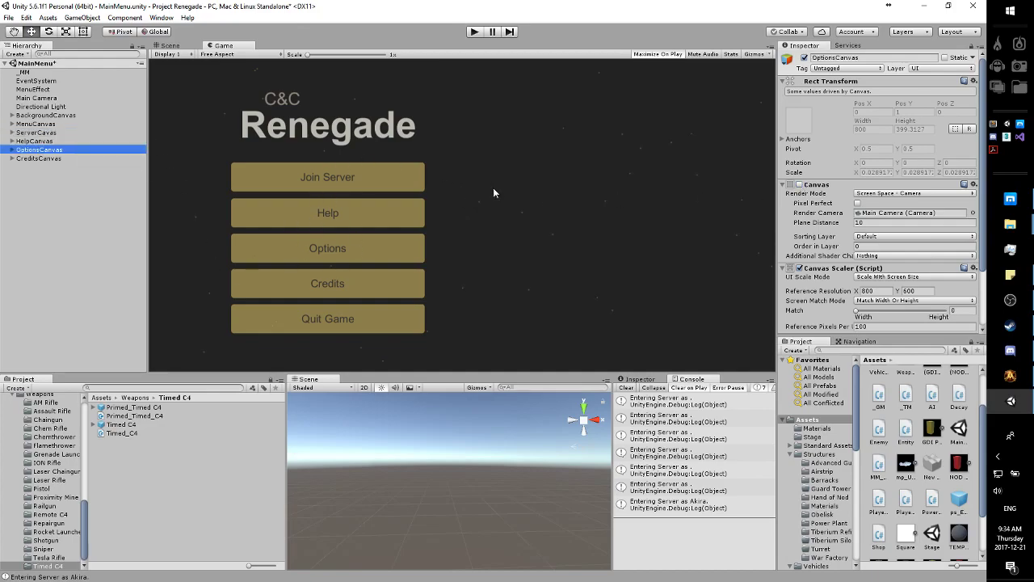
click(799, 184)
click(799, 184)
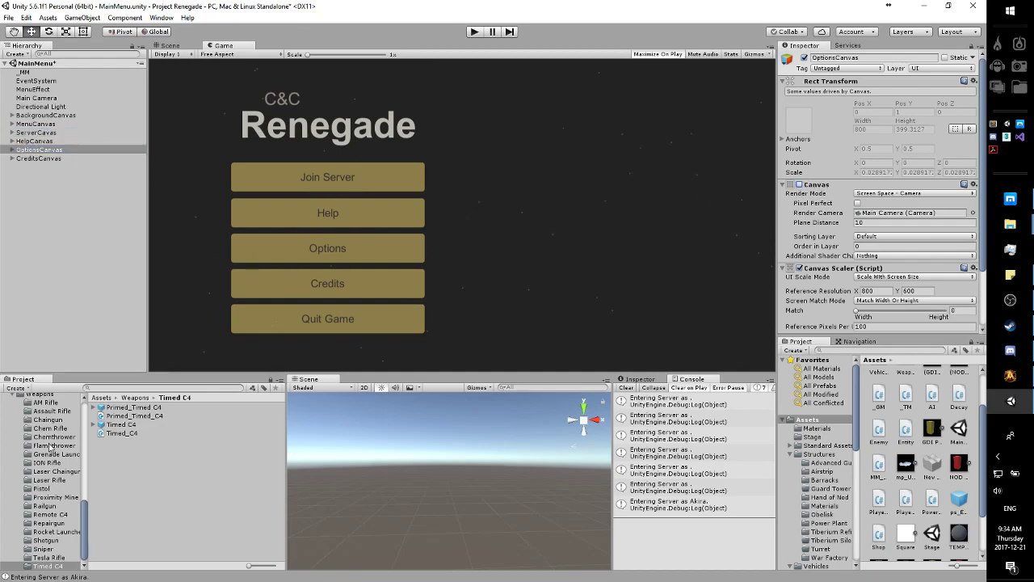
Switch back to the browser and review the Lab 10 requirements for the title page buttons and pause functionality
key(alt+Tab)
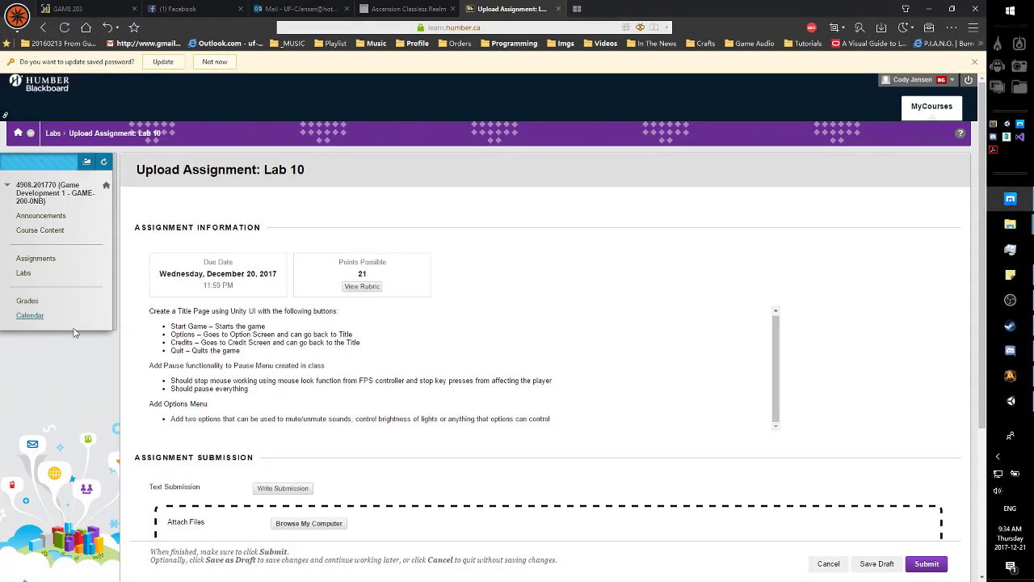
scroll(242, 379, down, 3)
scroll(237, 323, up, 1)
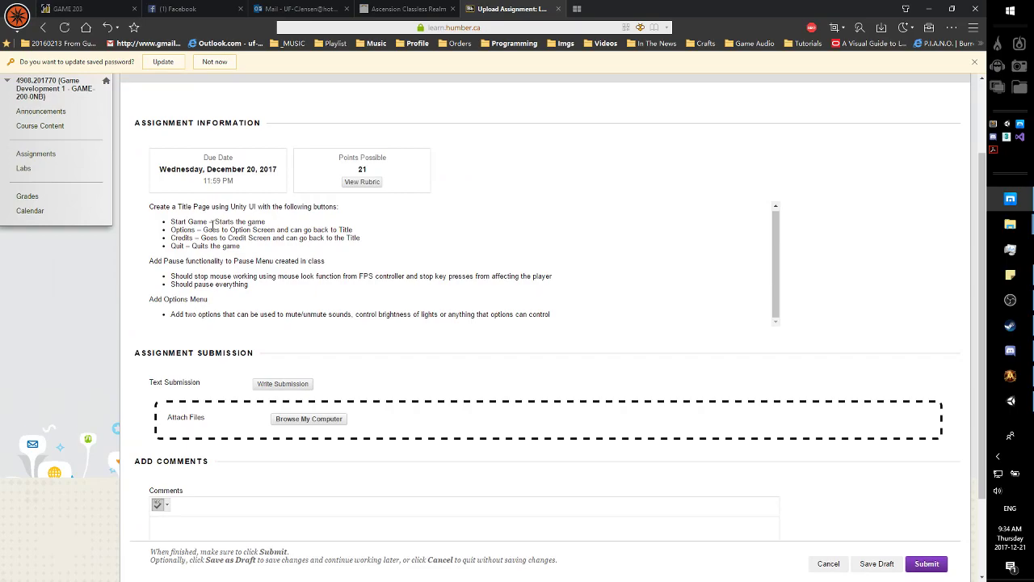
mouse_move(221, 237)
mouse_down()
mouse_move(219, 224)
mouse_move(239, 237)
mouse_up()
click(293, 241)
drag(368, 242, 282, 241)
click(278, 243)
triple_click(234, 247)
click(214, 252)
drag(212, 221, 170, 221)
drag(275, 229, 170, 222)
click(366, 235)
drag(361, 230, 170, 230)
click(397, 240)
drag(370, 232, 170, 230)
click(402, 231)
drag(272, 220, 213, 221)
click(341, 230)
drag(384, 233, 171, 221)
click(277, 229)
drag(150, 261, 322, 261)
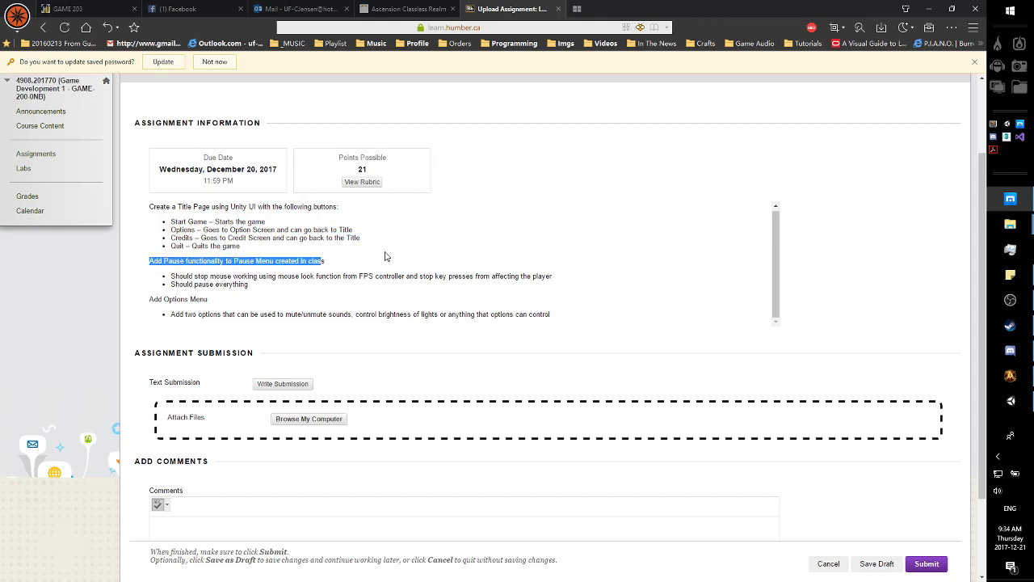
click(457, 234)
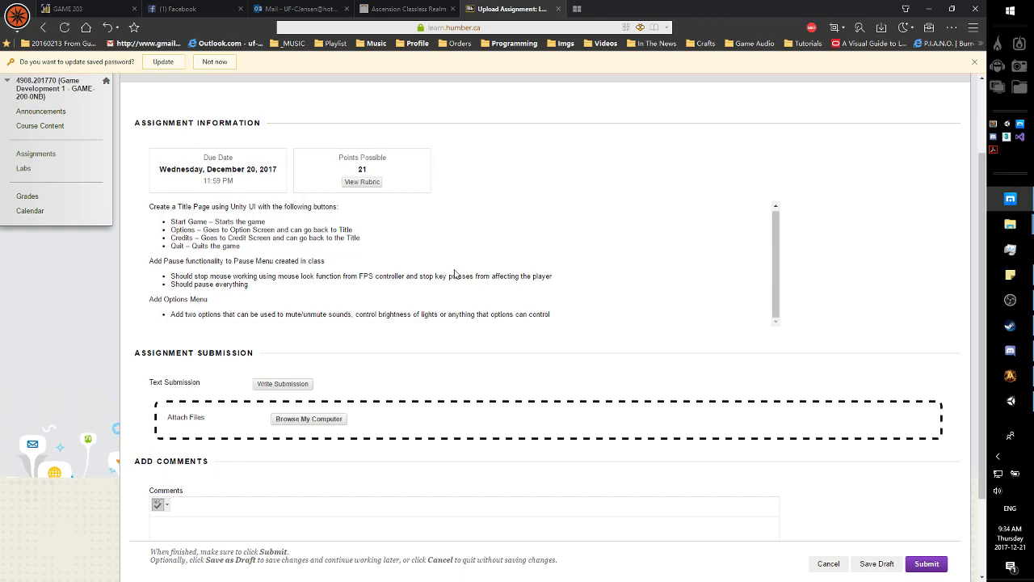
Switch back to Unity and open the Stage scene from the project assets, saving the changes to MainMenu.unity
key(alt+Tab)
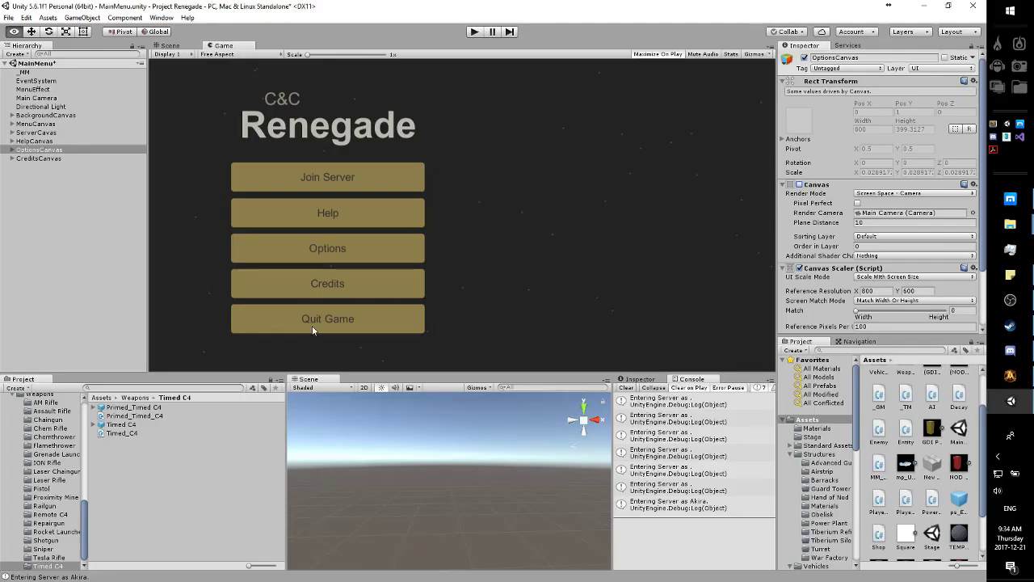
scroll(942, 490, up, 2)
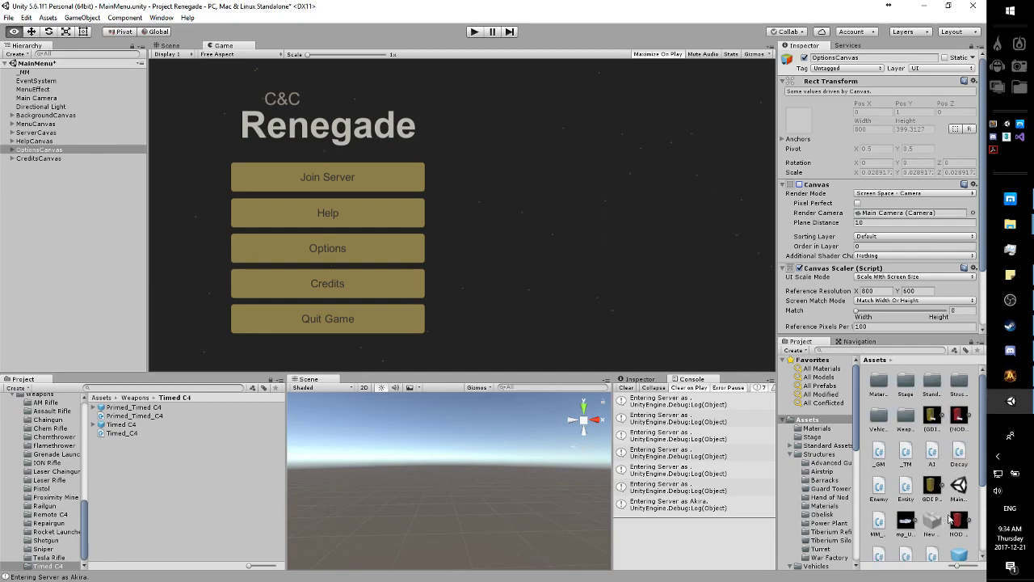
scroll(950, 521, down, 2)
scroll(941, 505, up, 2)
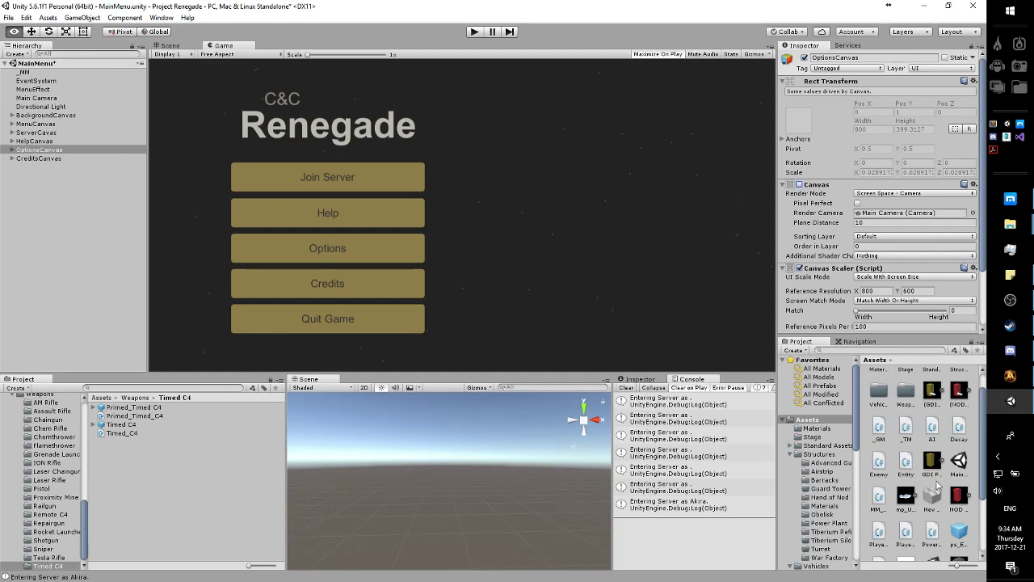
scroll(938, 499, down, 3)
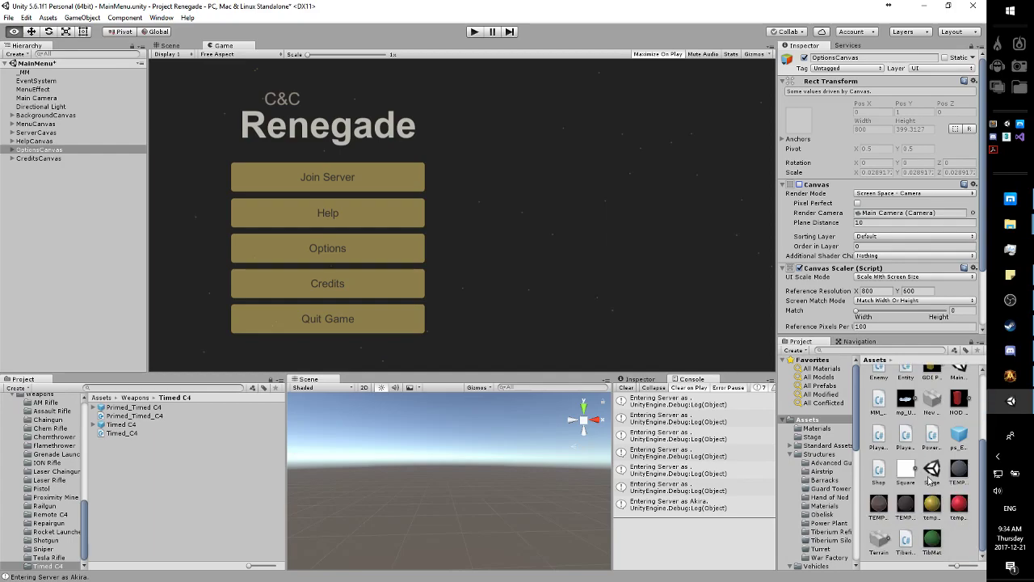
scroll(927, 472, up, 1)
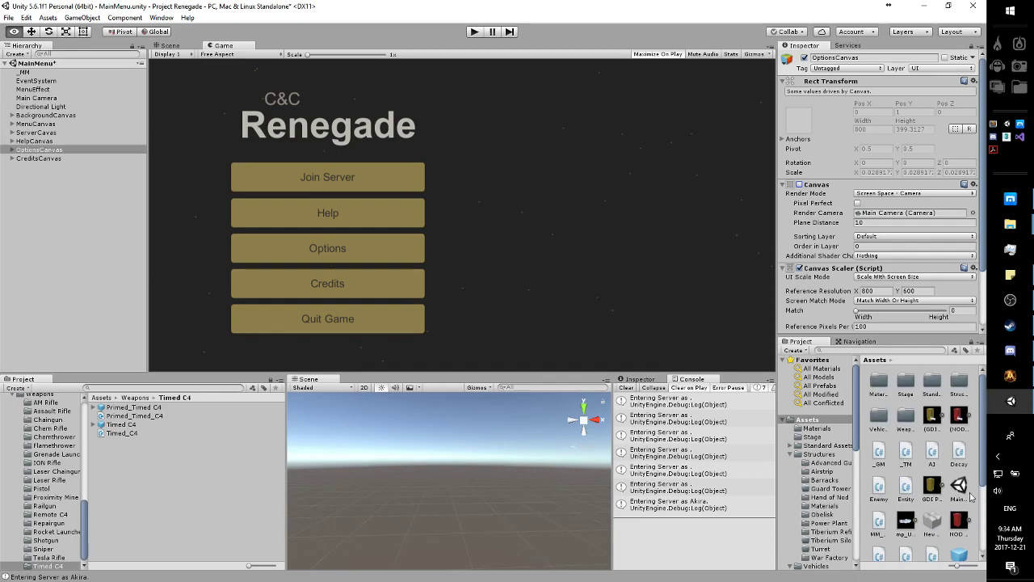
scroll(941, 485, down, 1)
double_click(933, 477)
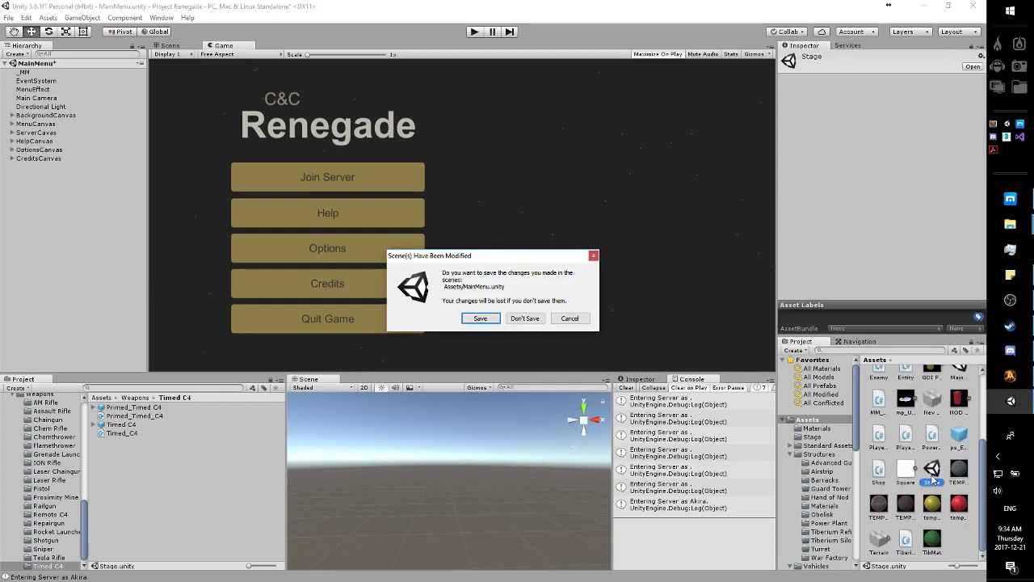
click(481, 319)
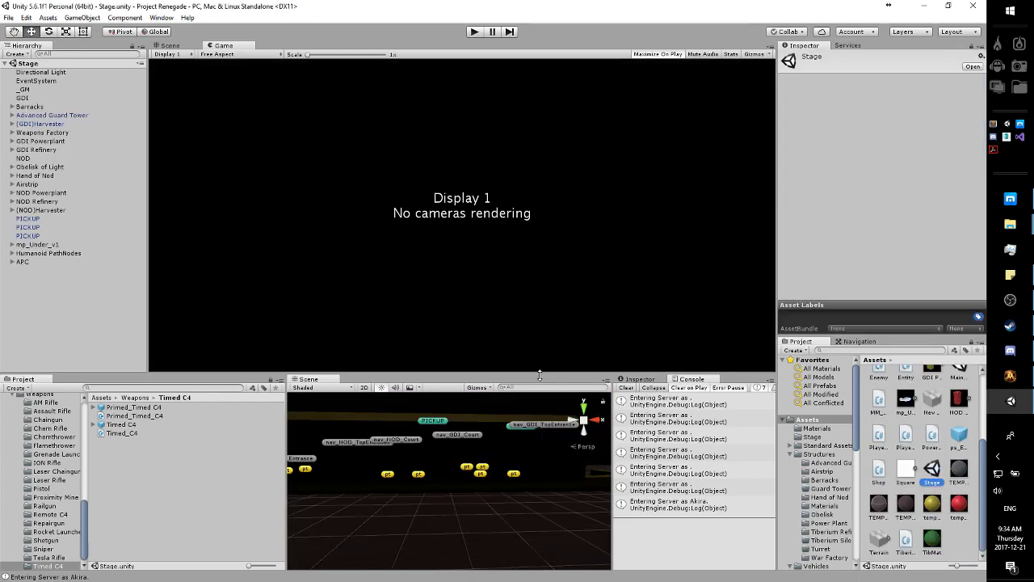
Play-test the Stage scene by walking to a Purchase Terminal and opening its shop menu, and stop play mode
click(473, 32)
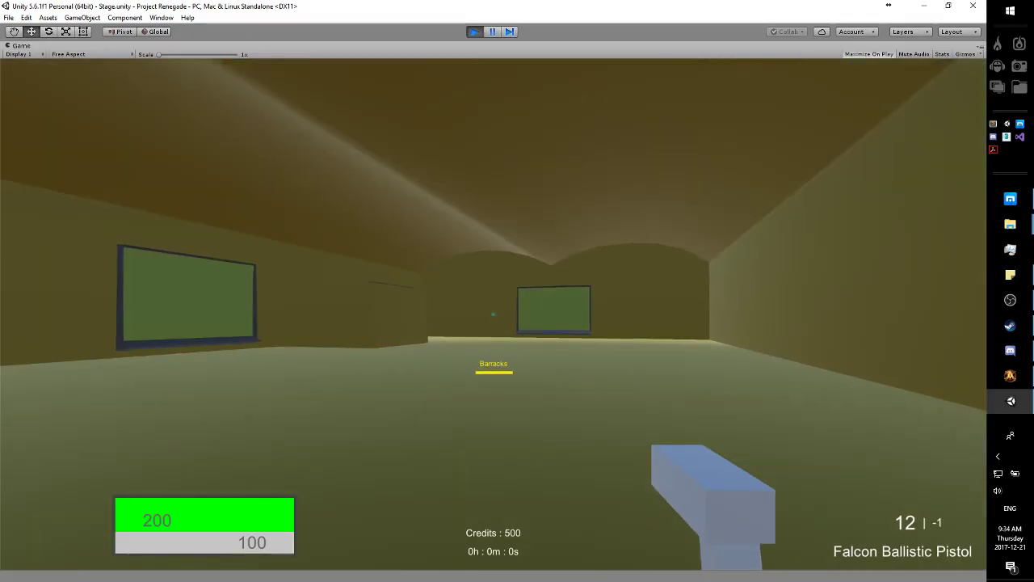
key(w)
key(e)
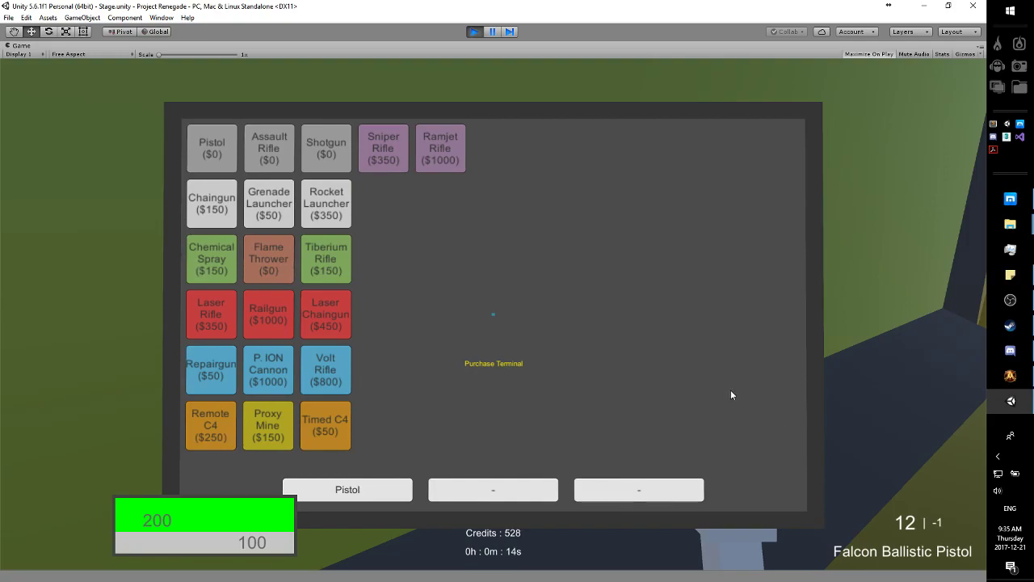
key(ctrl+p)
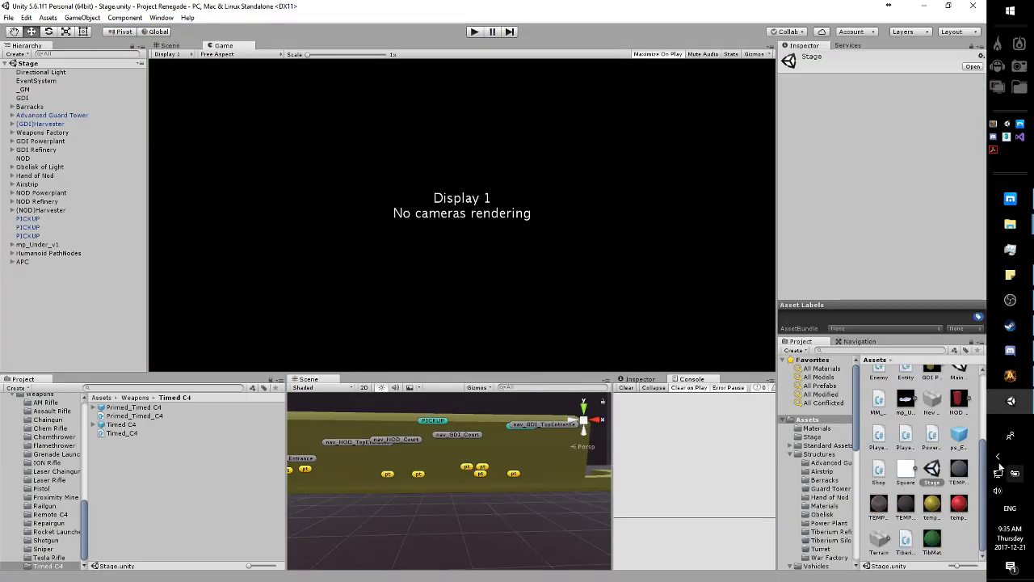
Run the Stage scene again, demonstrate player movement before and after opening the Purchase Terminal's weapon shop, and stop play mode
scroll(939, 471, up, 2)
scroll(939, 472, up, 2)
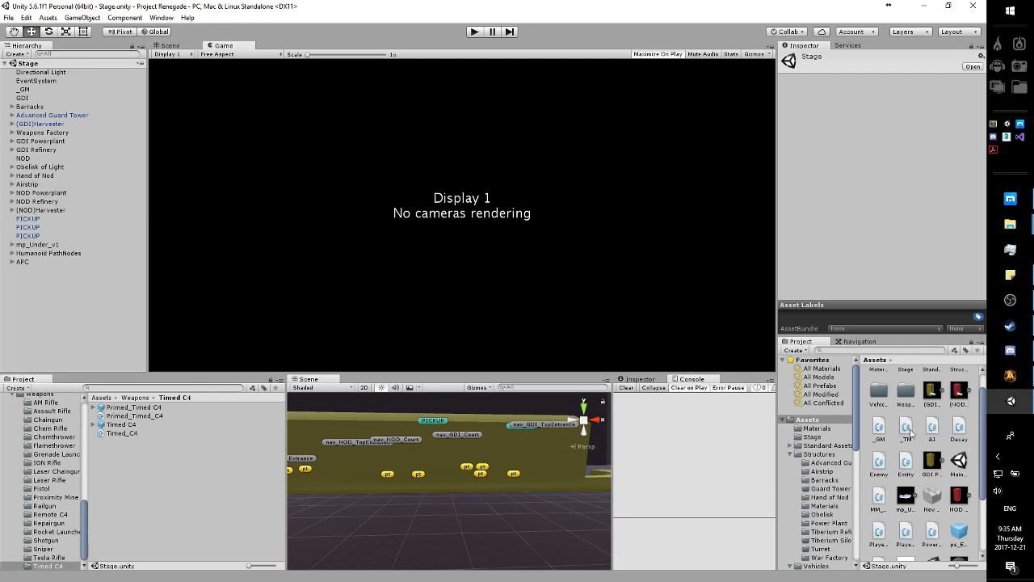
click(474, 33)
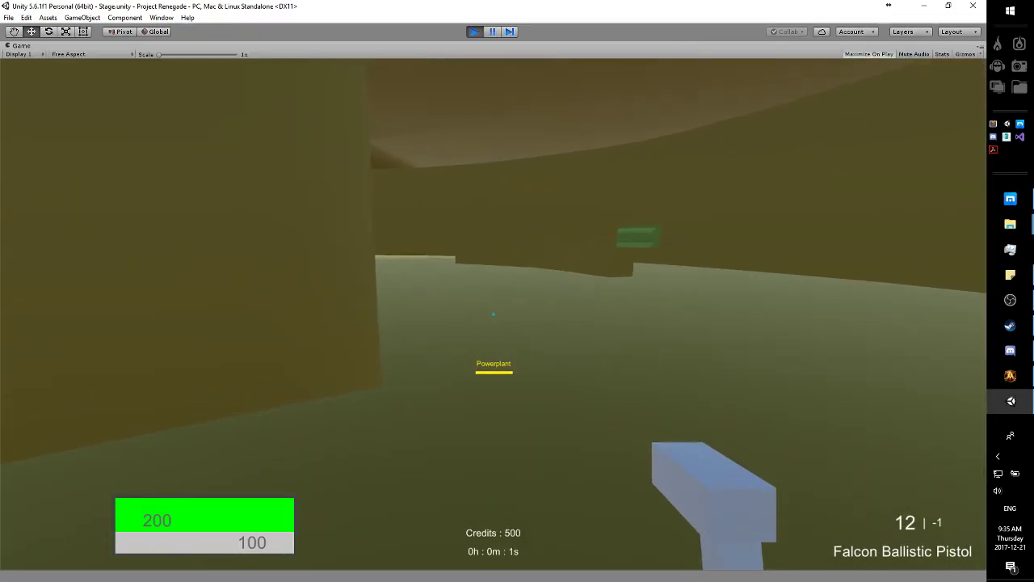
key(w)
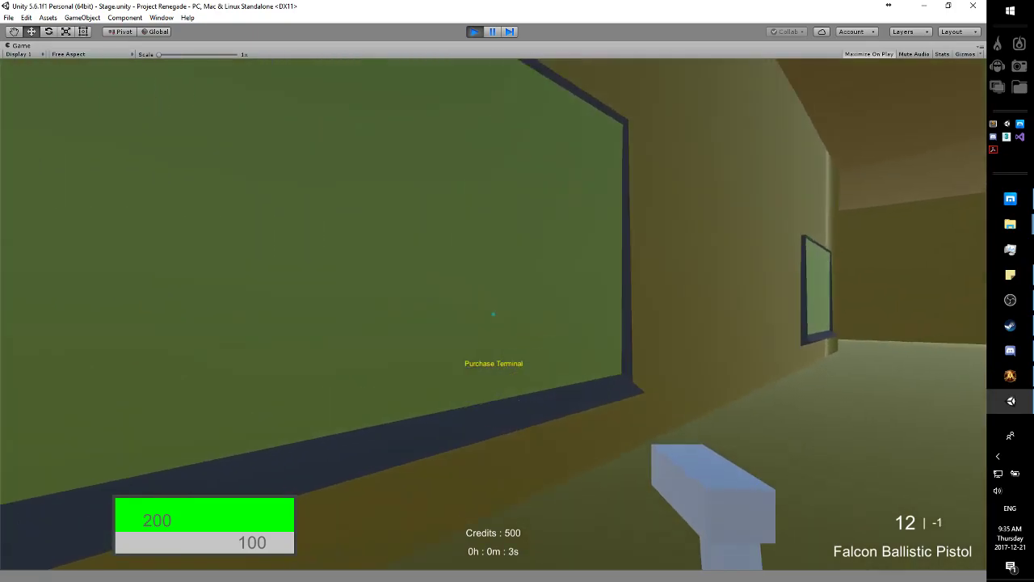
key(a)
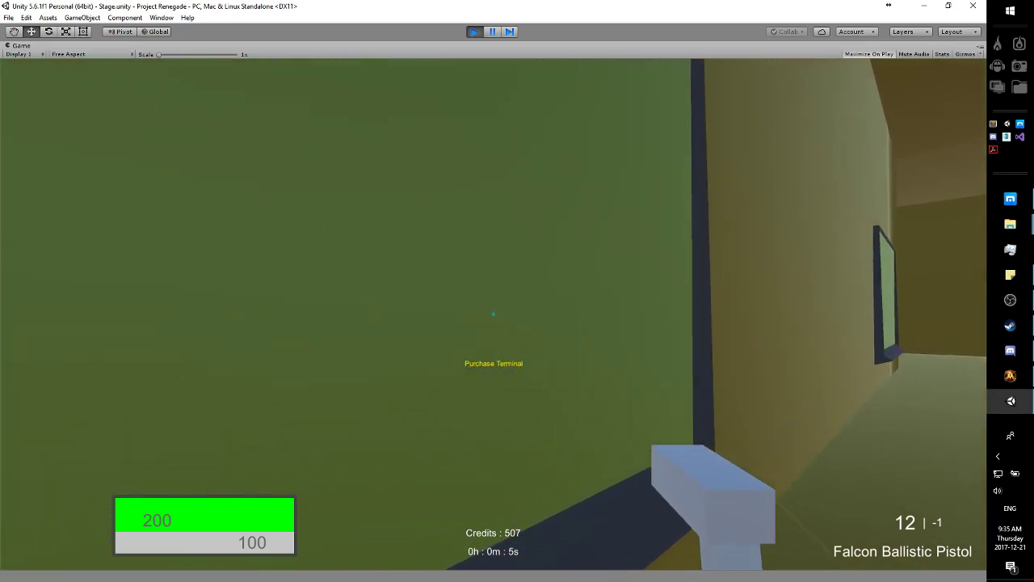
key(a)
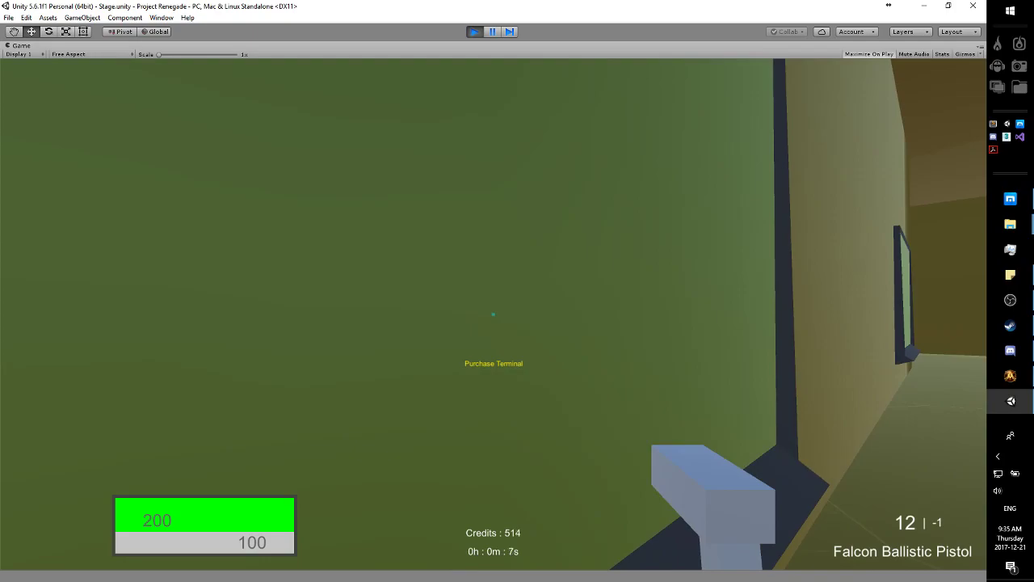
key(e)
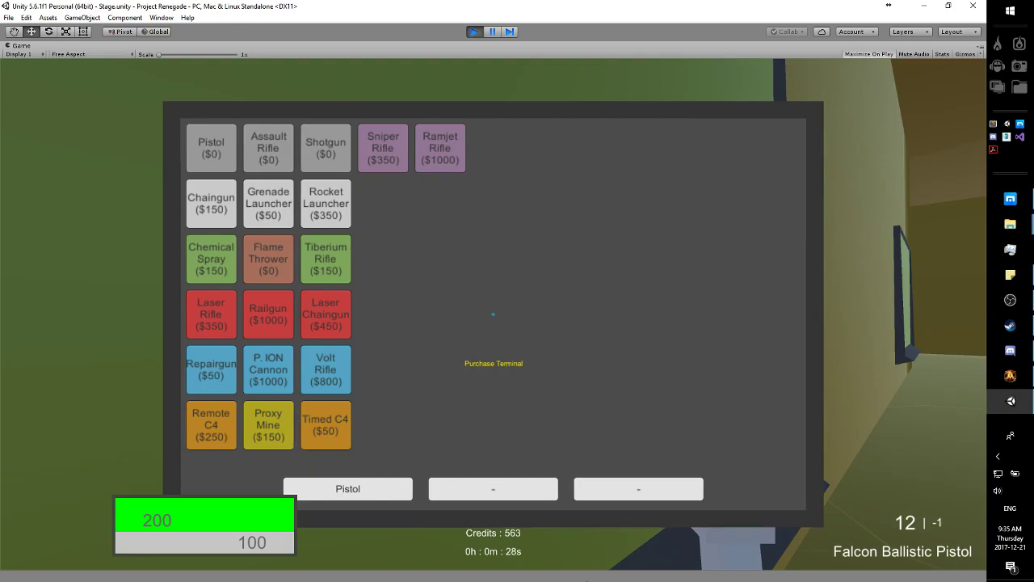
click(493, 489)
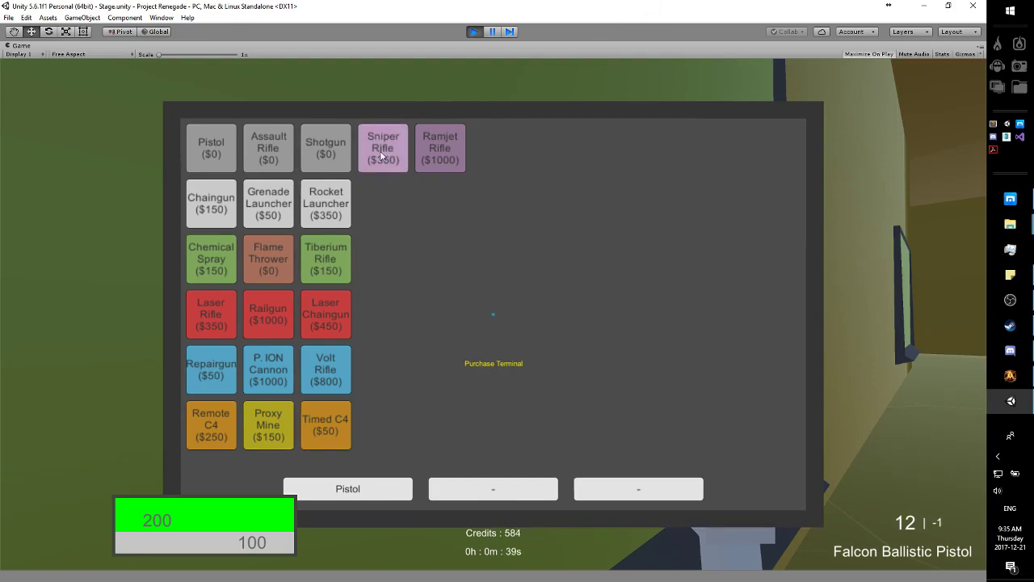
key(ctrl+p)
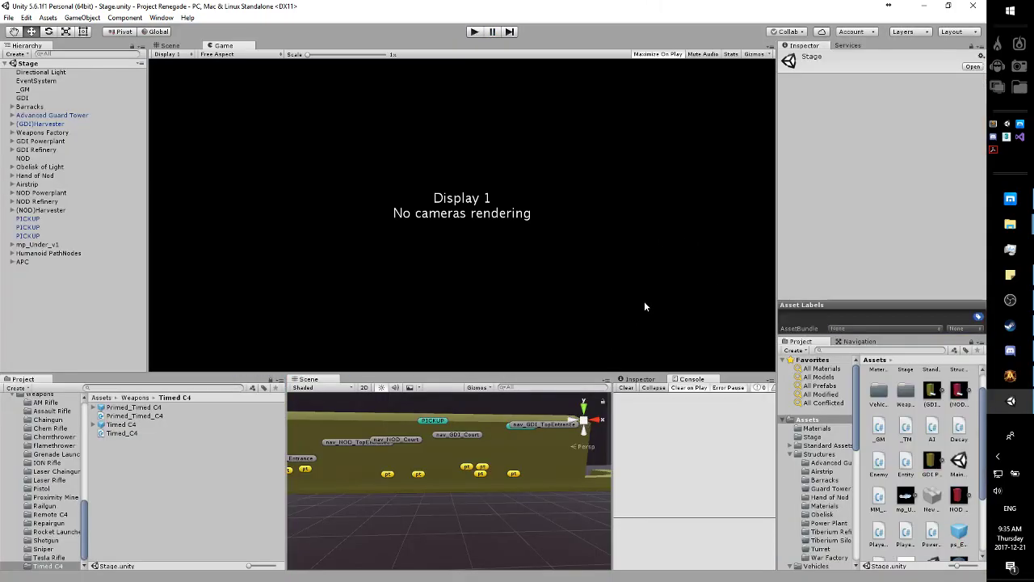
Switch to the browser and review the assignment's requirements to pause everything and block mouse look and key presses
key(alt+Tab)
drag(248, 284, 172, 276)
click(297, 288)
drag(253, 291, 158, 284)
click(223, 300)
drag(569, 278, 171, 278)
click(396, 263)
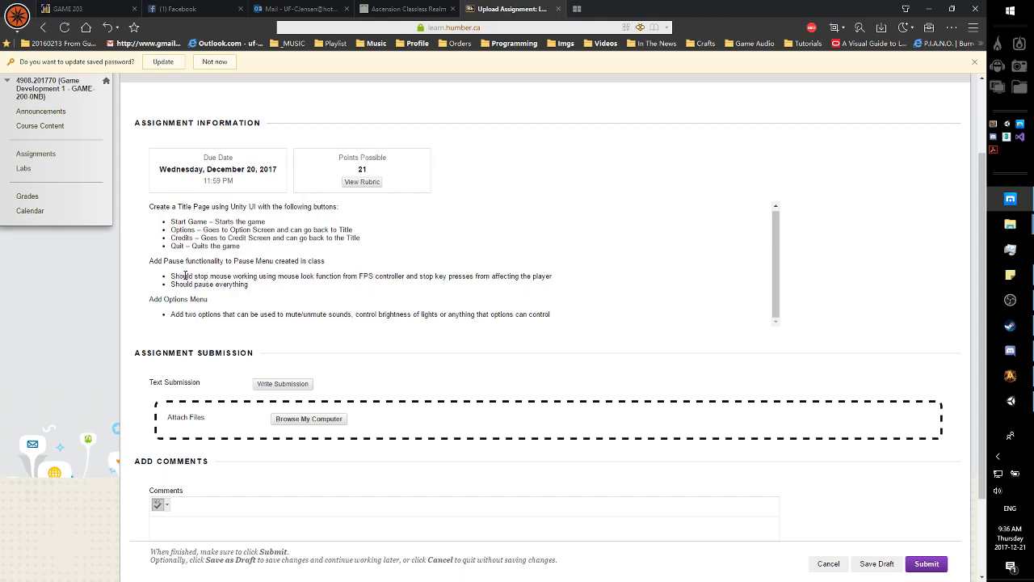
Examine the wording of the FPS controller mouse-look requirement and the Options Menu requirement for two working options
drag(185, 276, 334, 277)
click(383, 269)
drag(403, 277, 360, 276)
click(467, 275)
drag(408, 277, 383, 291)
click(363, 297)
drag(170, 316, 553, 311)
click(599, 303)
Return to Unity, run the Stage scene briefly and stop play mode
click(1011, 400)
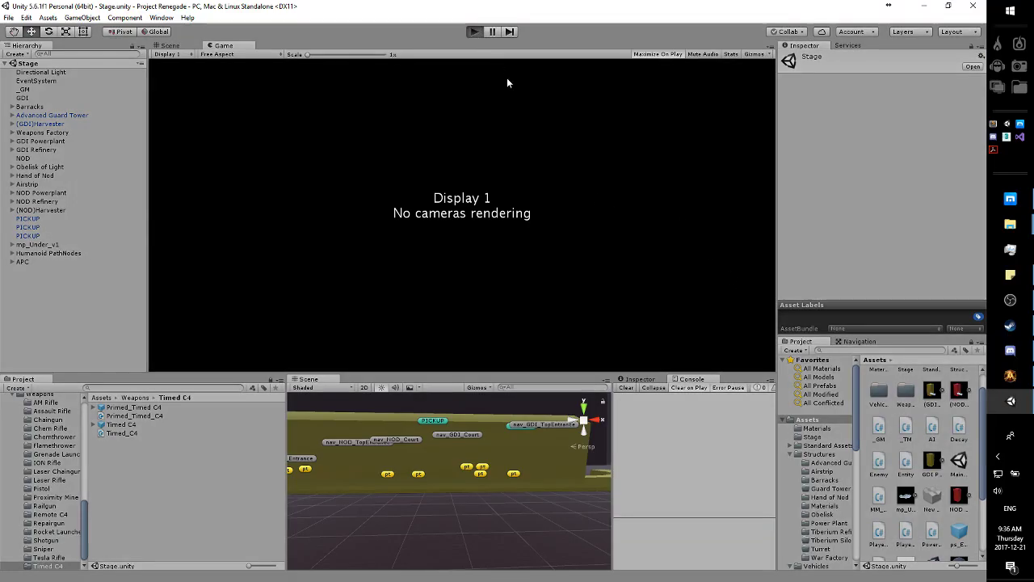
key(ctrl+p)
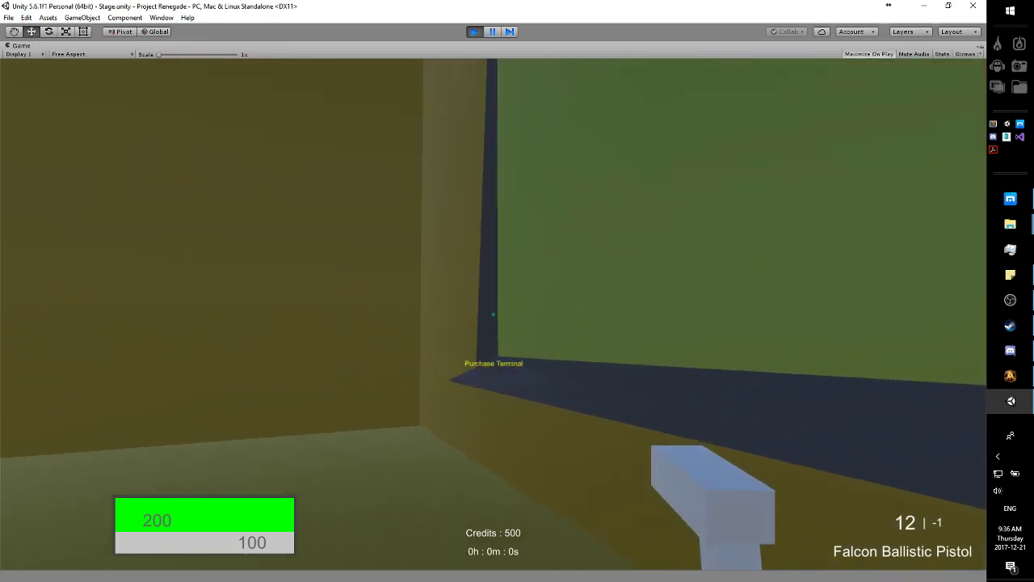
key(Escape)
key(ctrl+p)
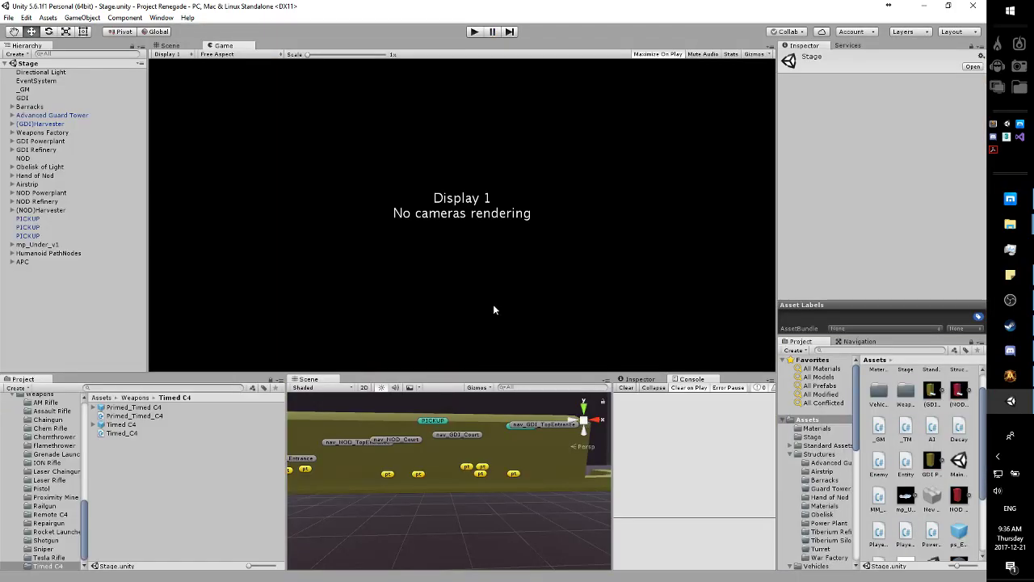